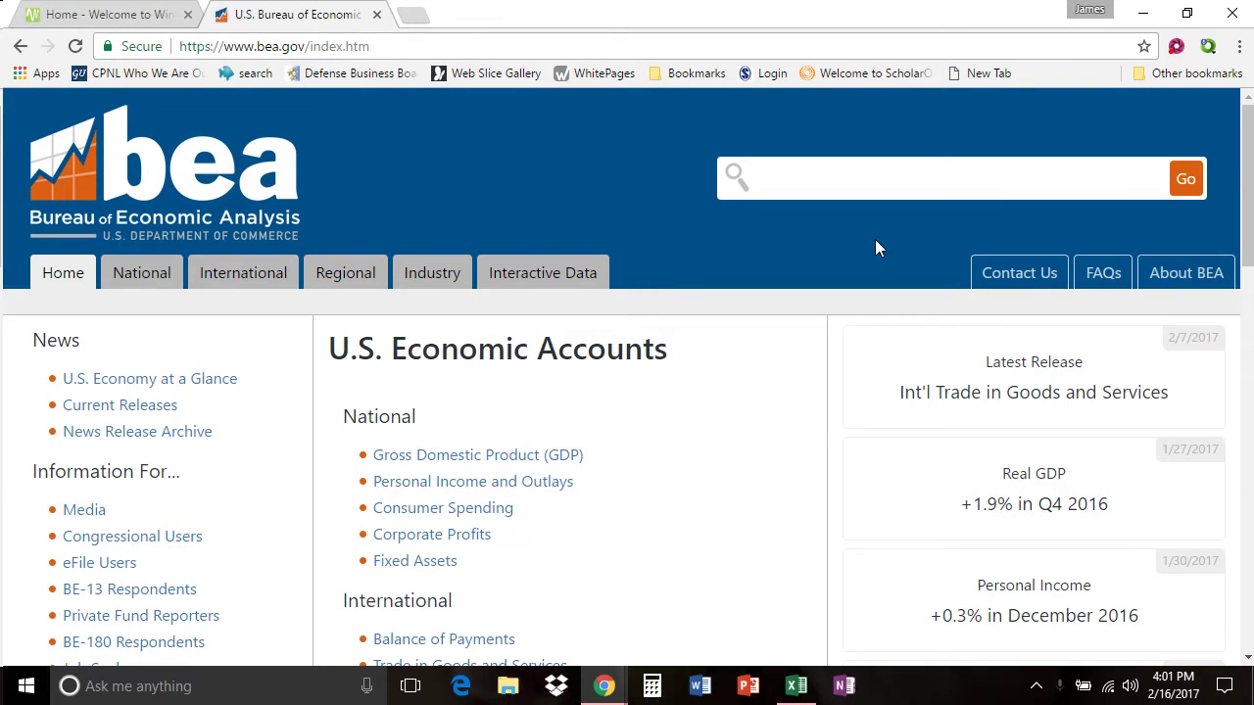
# Close the unneeded first browser tab and open the BEA site's National section.
pyautogui.click(188, 14)
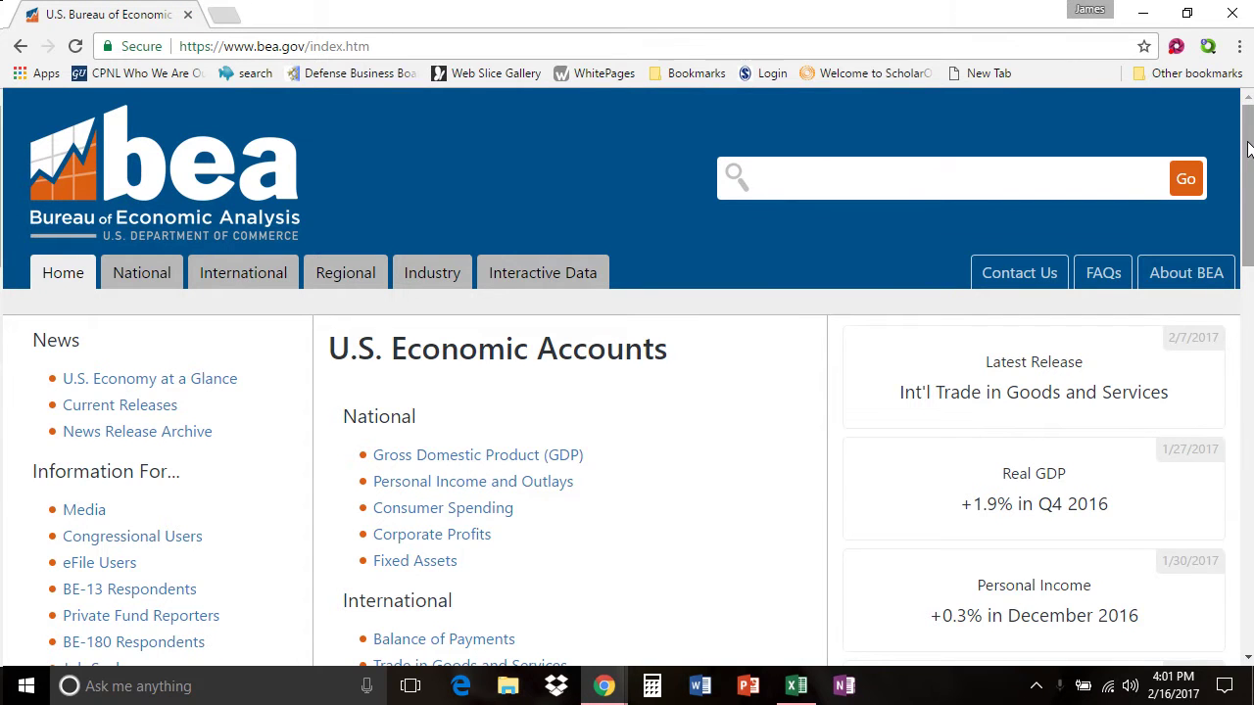
pyautogui.moveTo(1251, 144); pyautogui.dragTo(1249, 158)
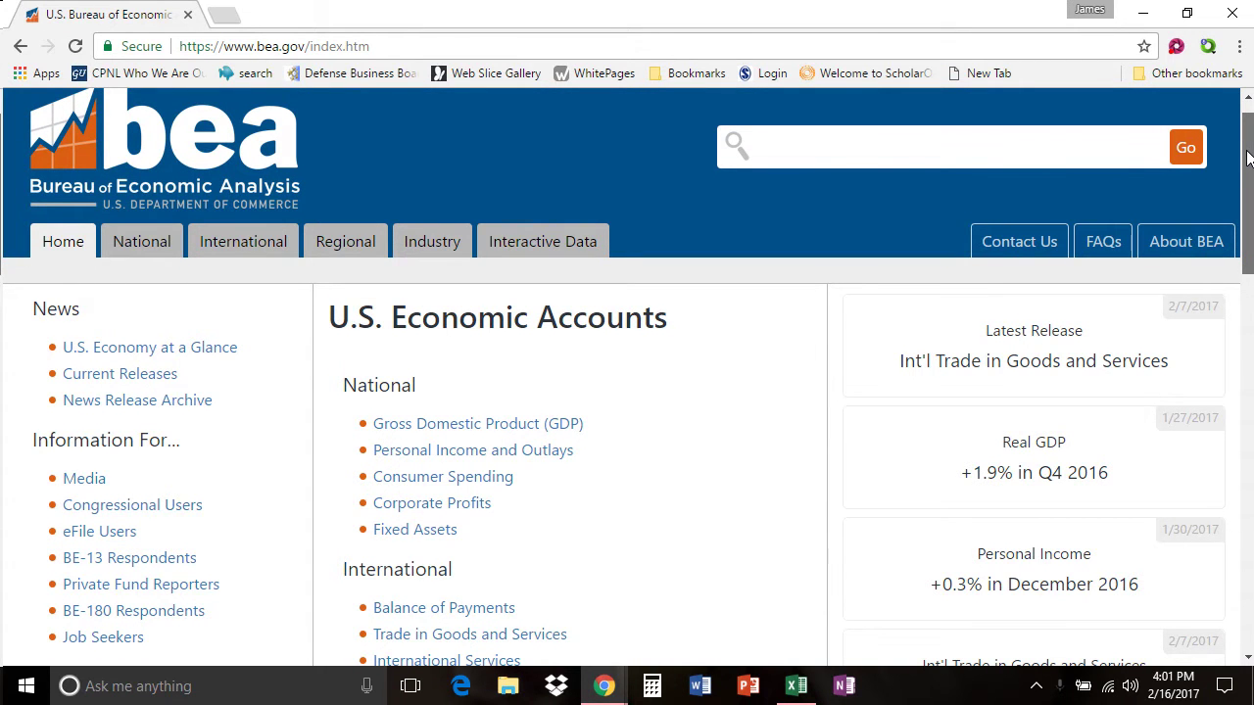
pyautogui.moveTo(1247, 159); pyautogui.dragTo(1248, 163)
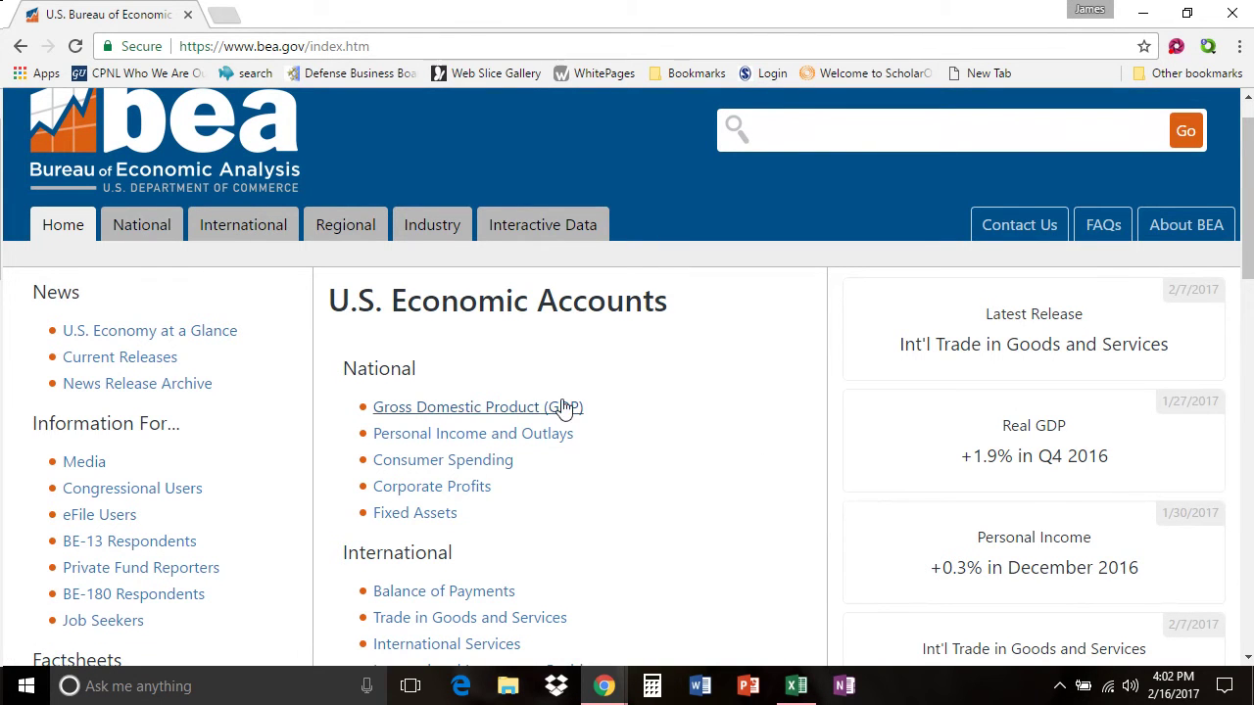
pyautogui.click(141, 226)
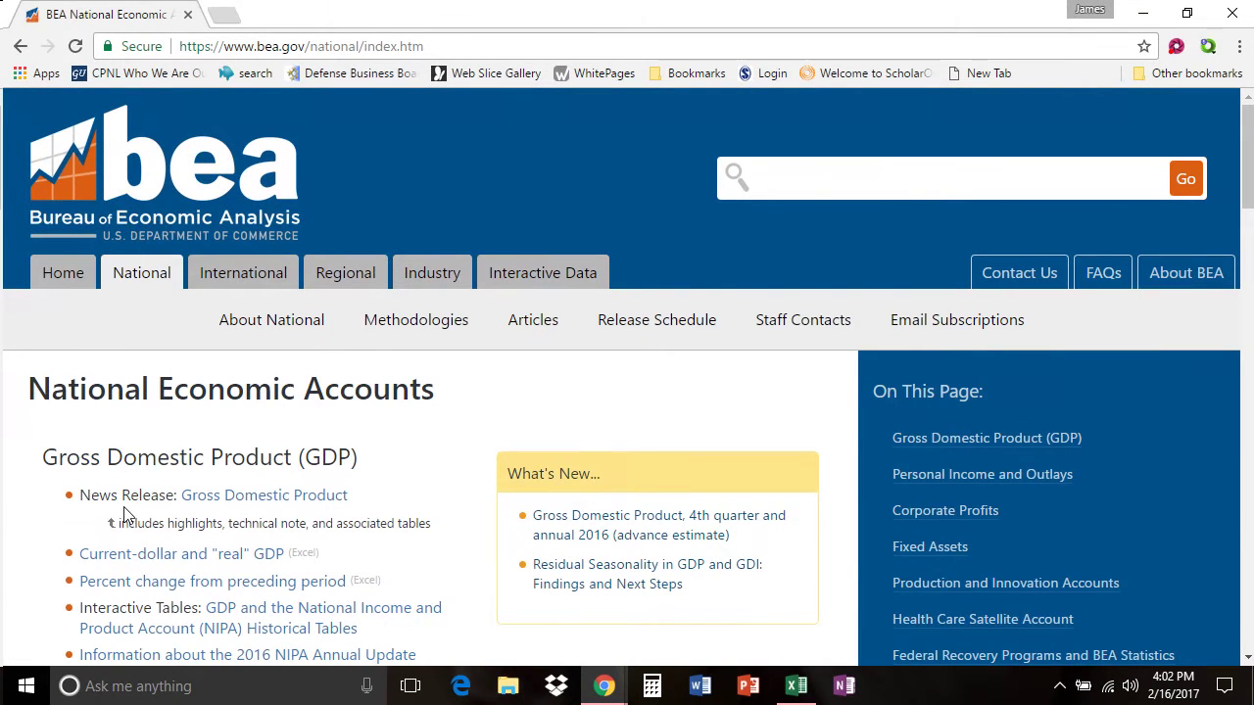
# Download the Current-dollar and "real" GDP Excel file, open it and enable editing.
pyautogui.scroll(-2, 351, 494)
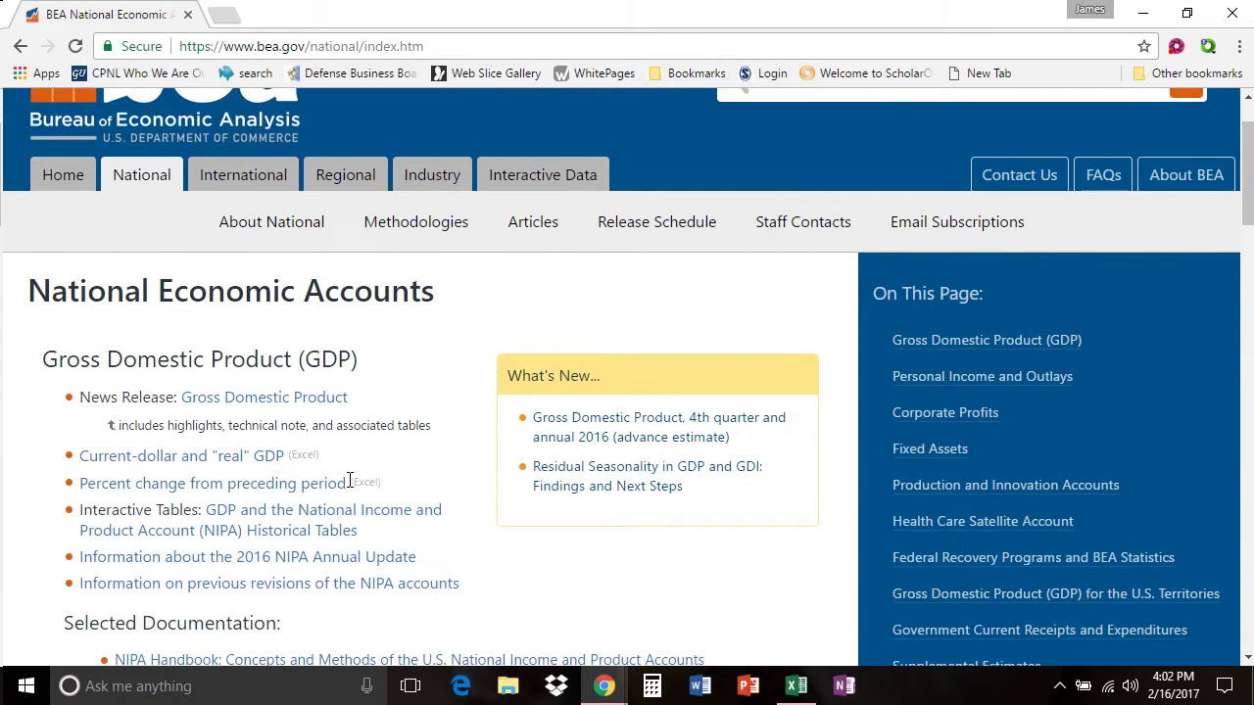
pyautogui.scroll(-1, 351, 487)
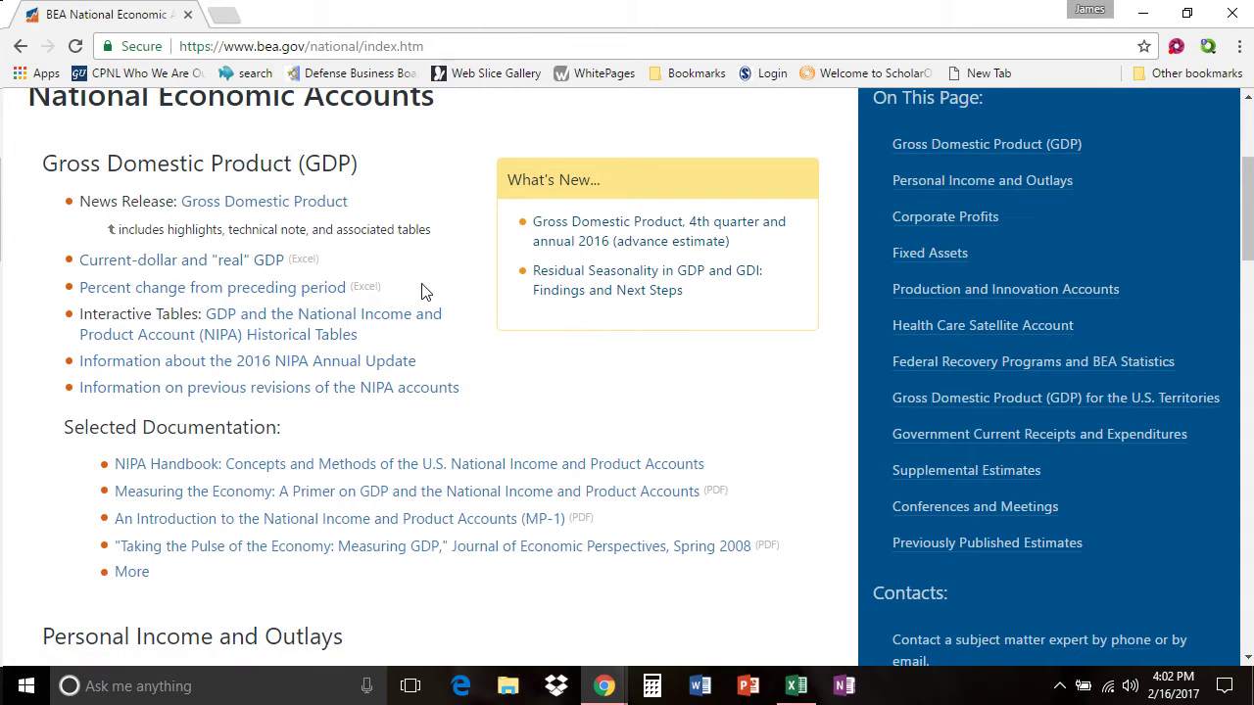
pyautogui.click(232, 265)
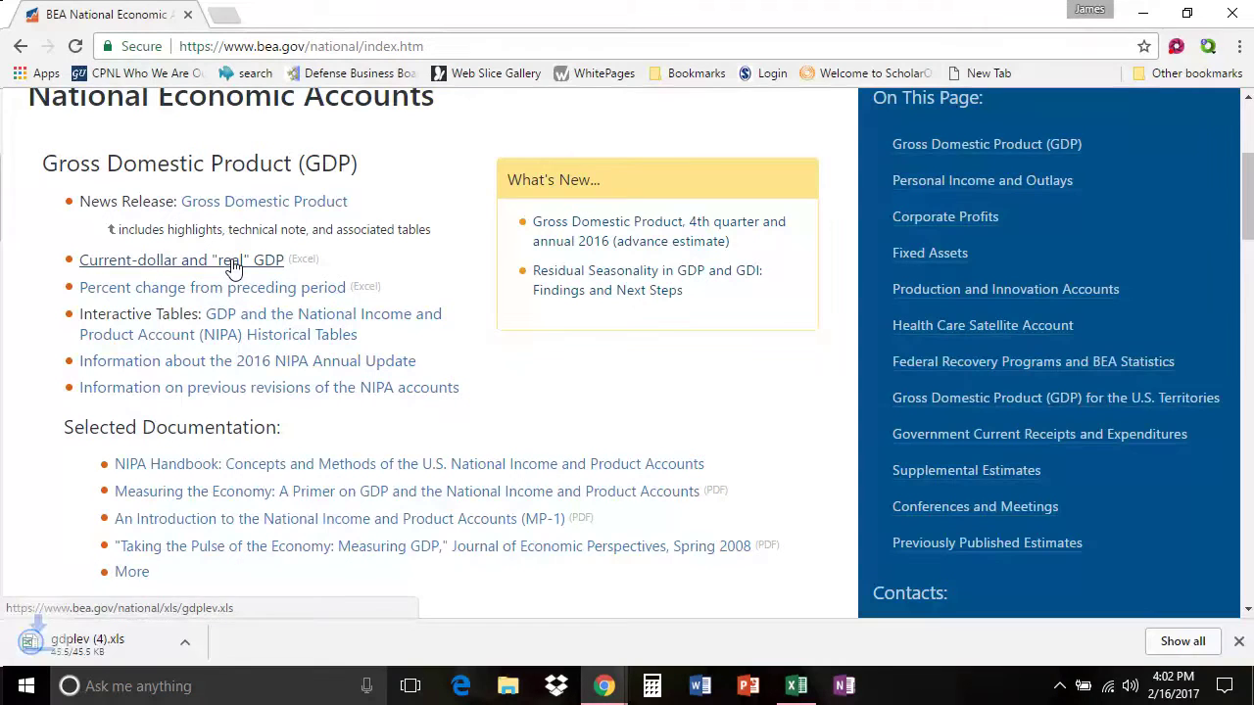
pyautogui.click(97, 641)
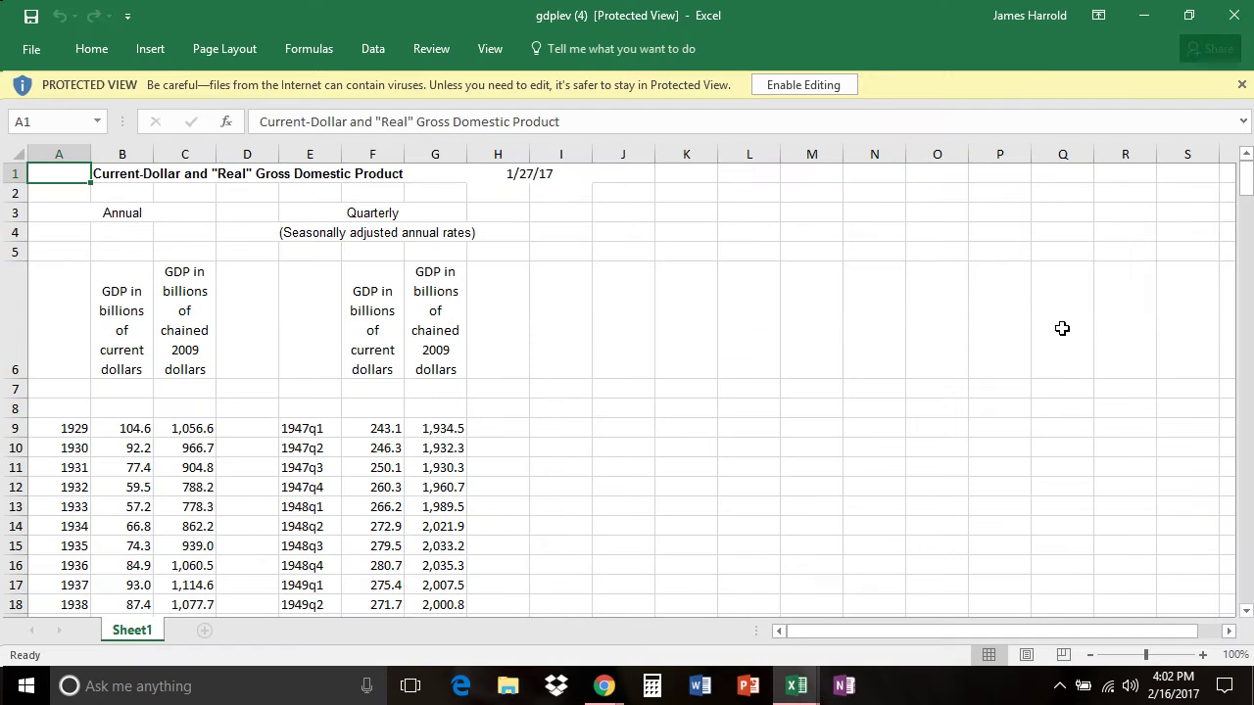
pyautogui.click(788, 85)
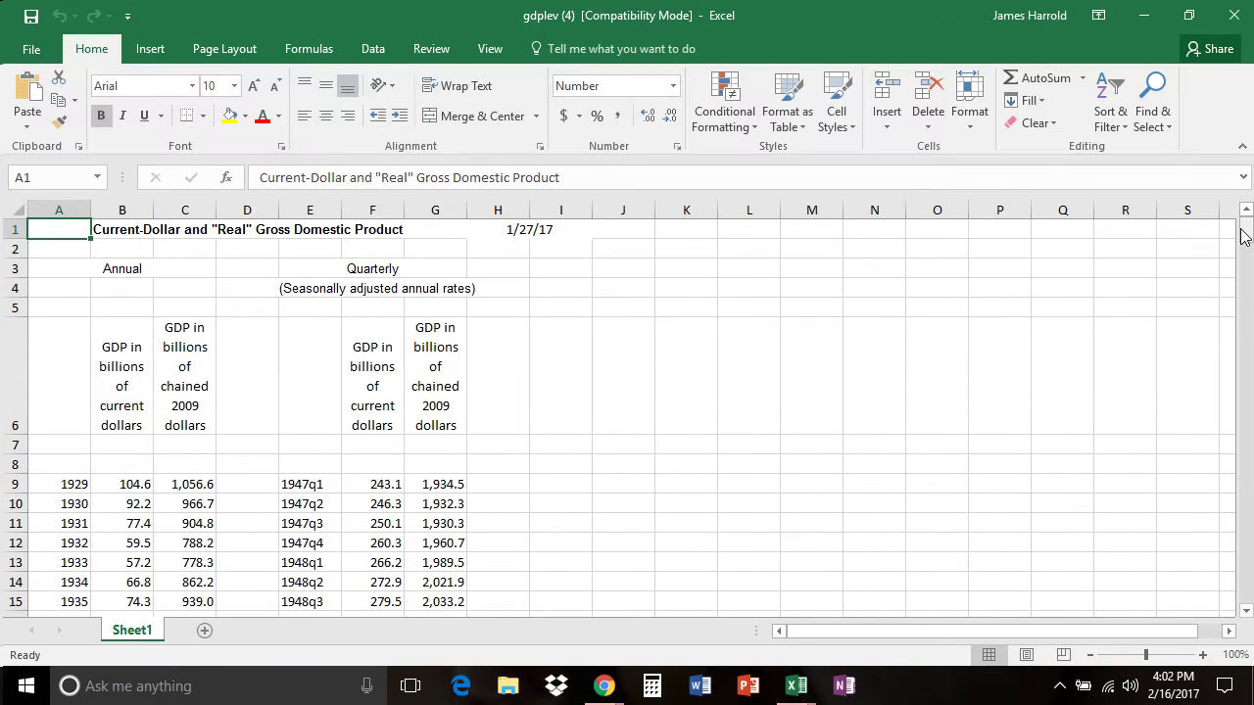
# Examine the annual and quarterly GDP series in current and chained 2009 dollars, from the column headings through the yearly rows.
pyautogui.scroll(-1, 586, 435)
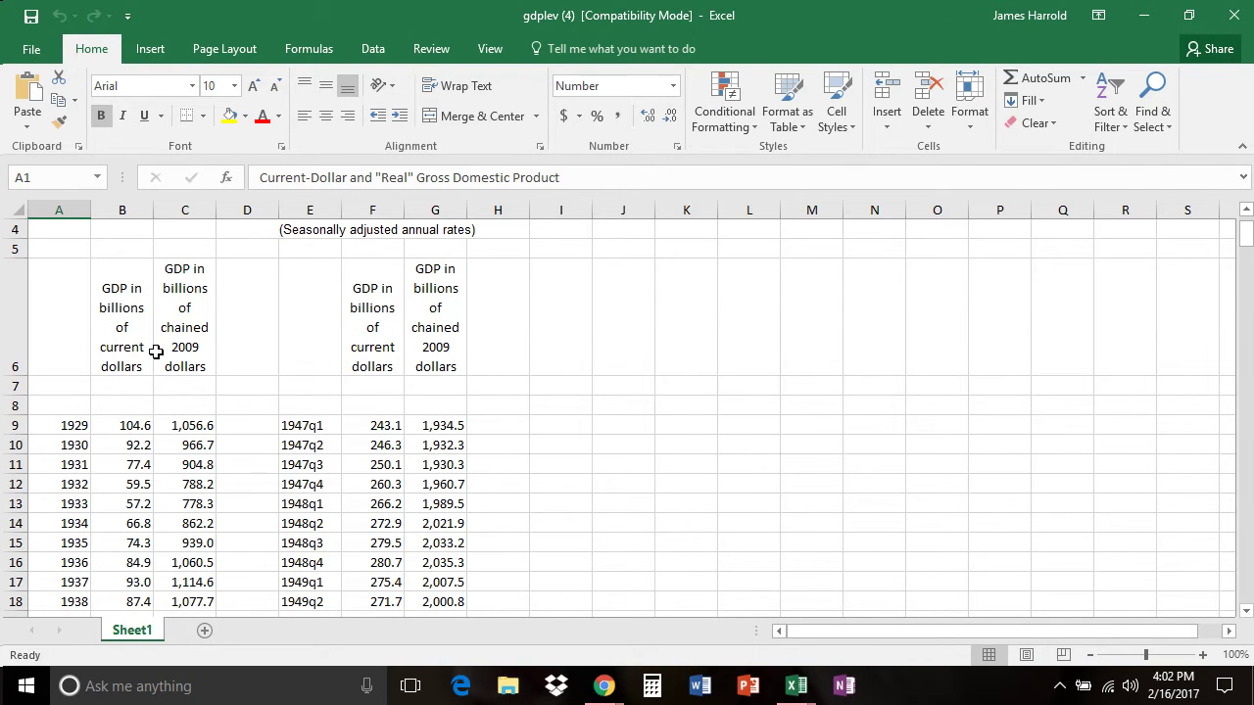
pyautogui.scroll(-1, 130, 437)
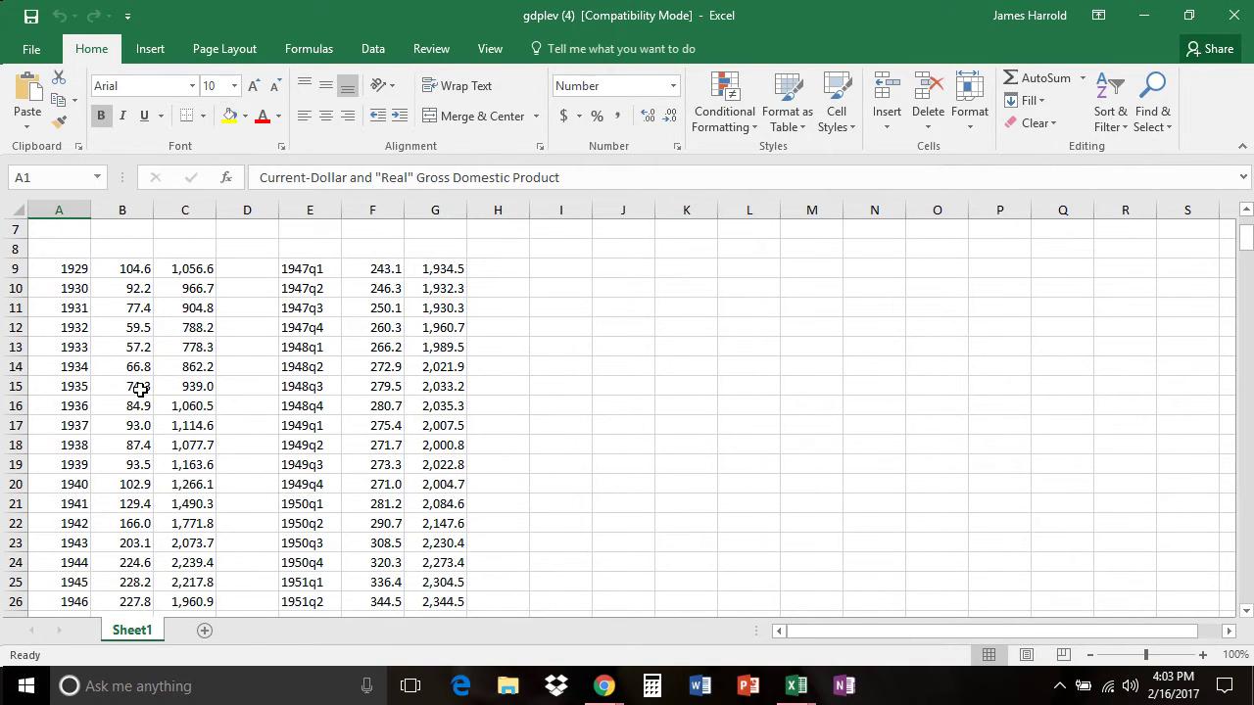
pyautogui.scroll(-1, 137, 410)
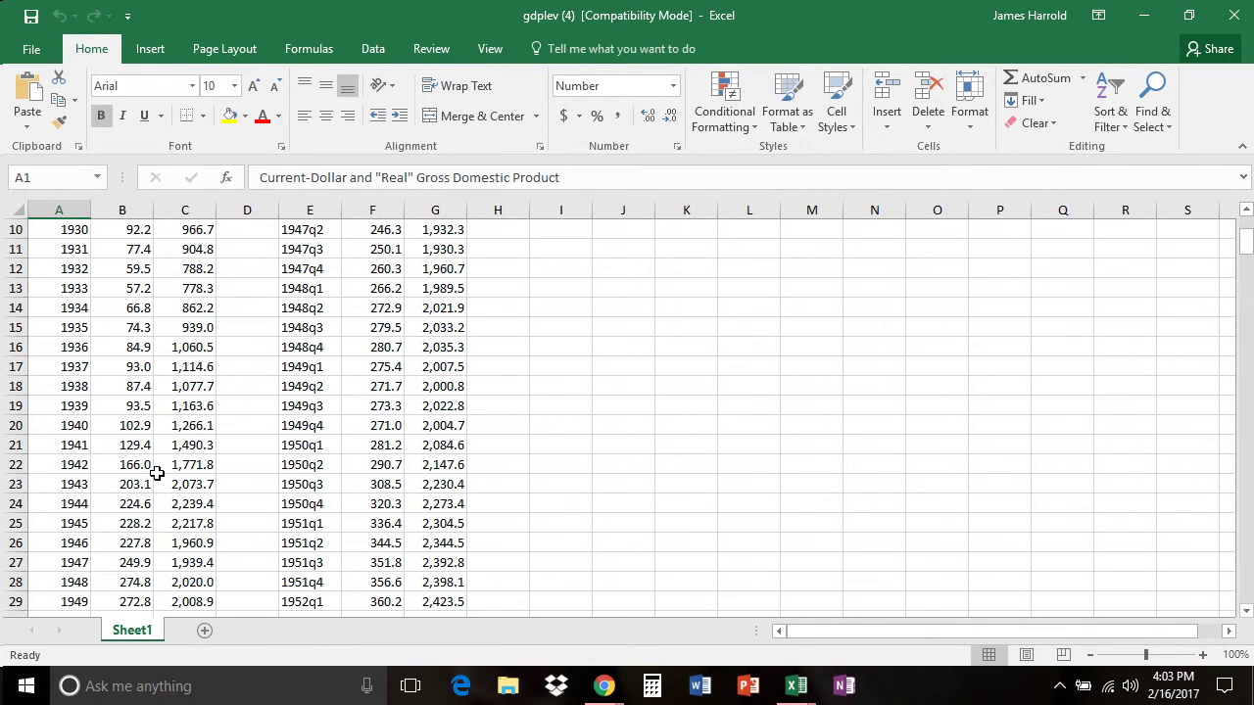
pyautogui.scroll(-4, 156, 473)
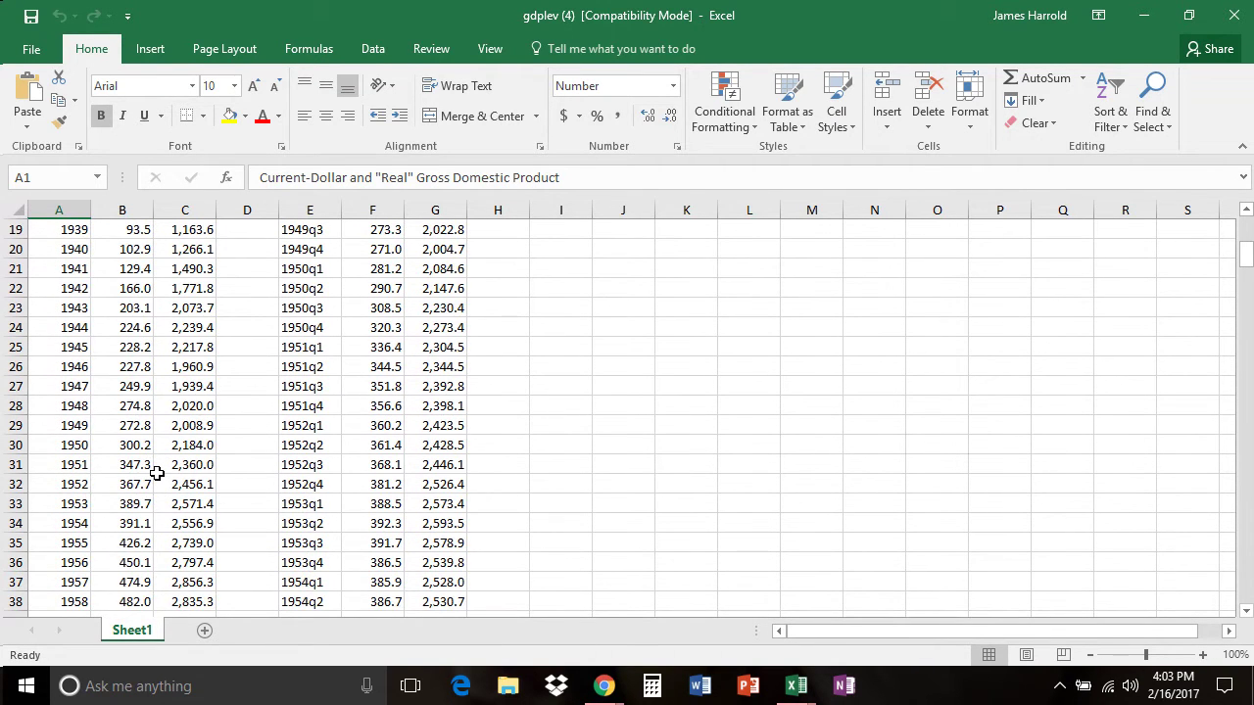
pyautogui.scroll(-3, 107, 490)
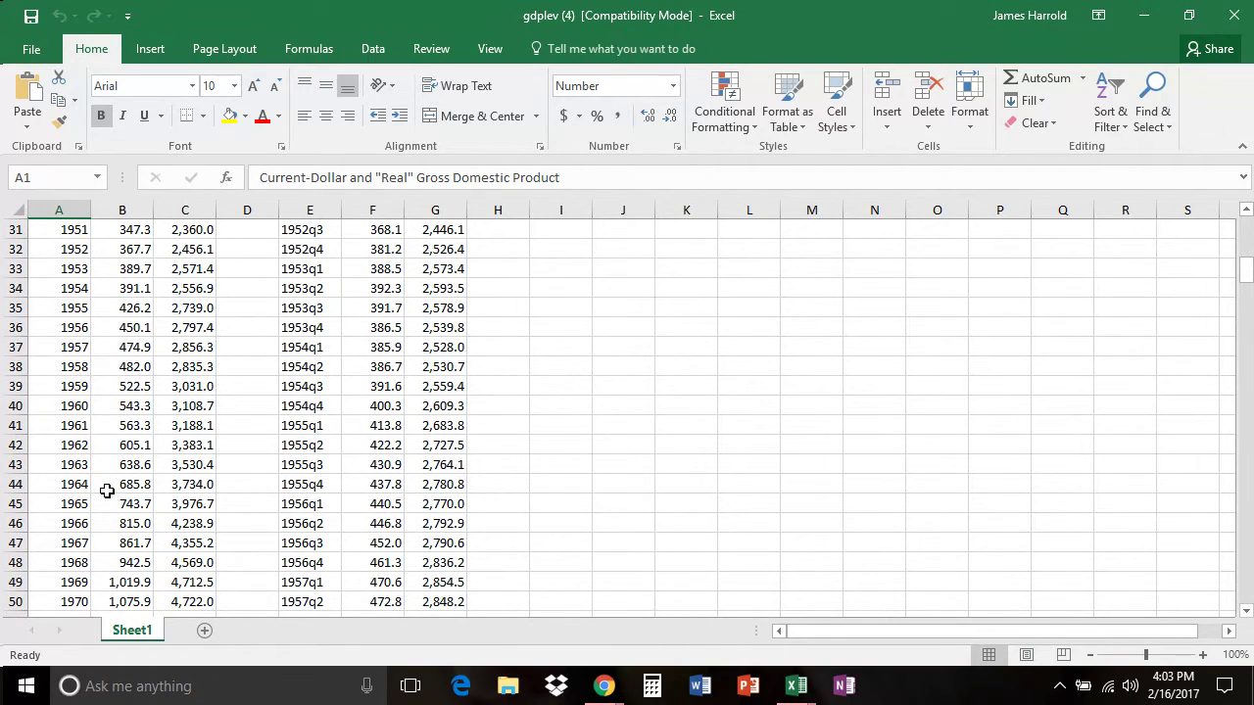
pyautogui.scroll(-4, 106, 490)
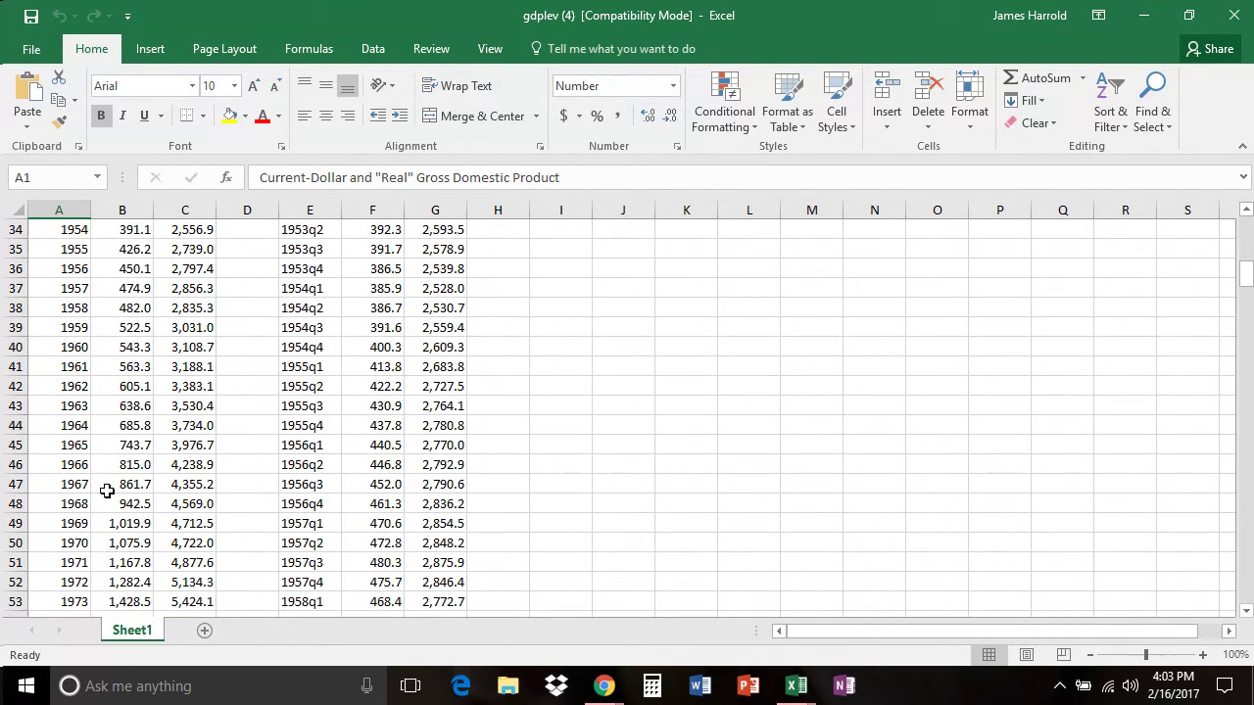
pyautogui.scroll(-3, 106, 490)
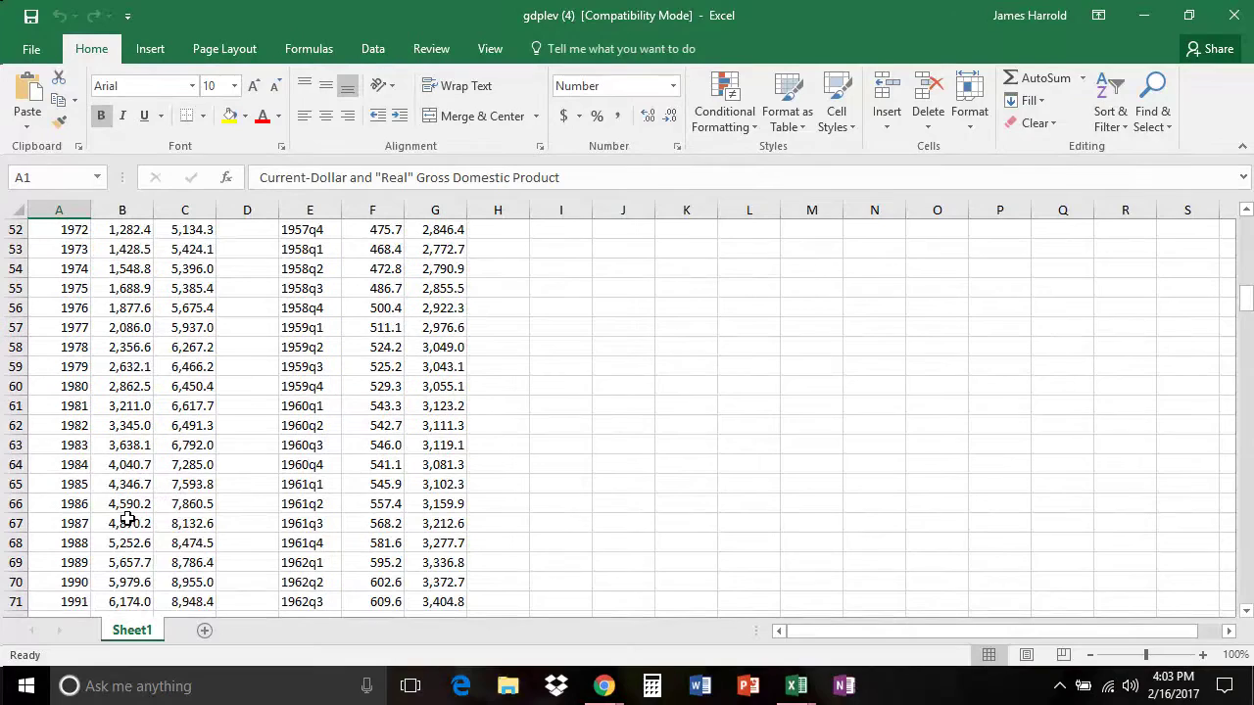
pyautogui.scroll(-4, 127, 520)
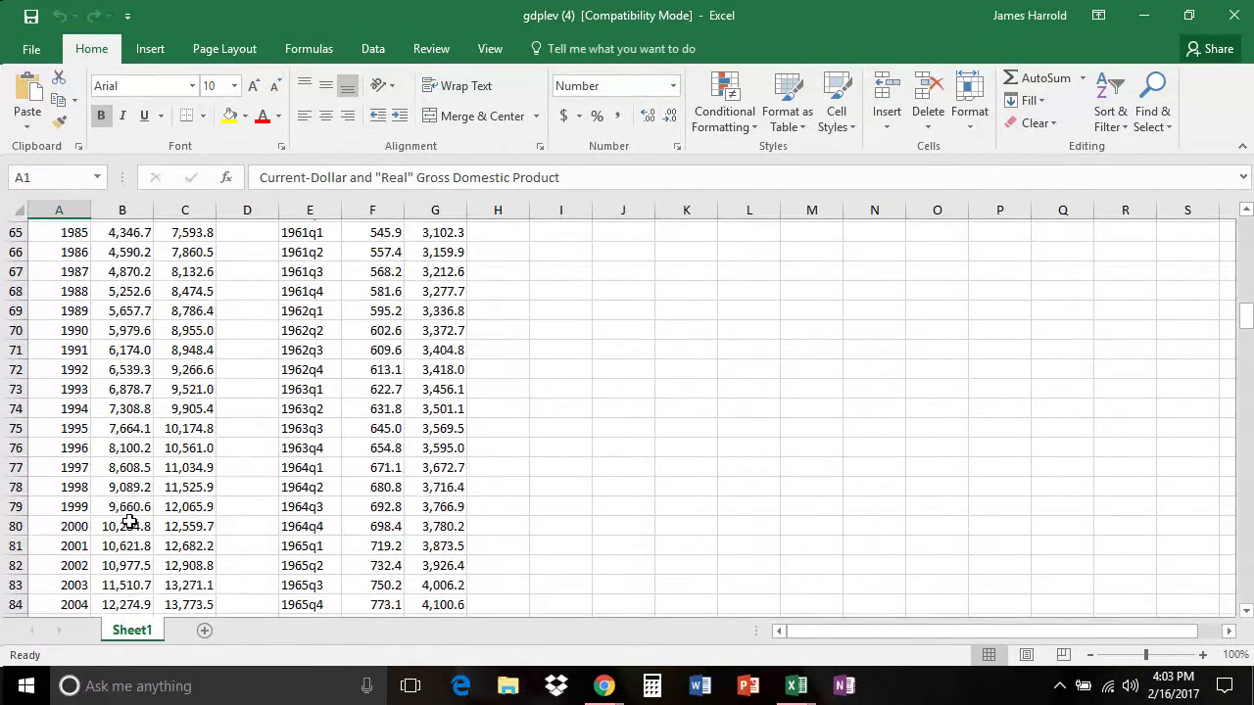
pyautogui.scroll(-2, 130, 523)
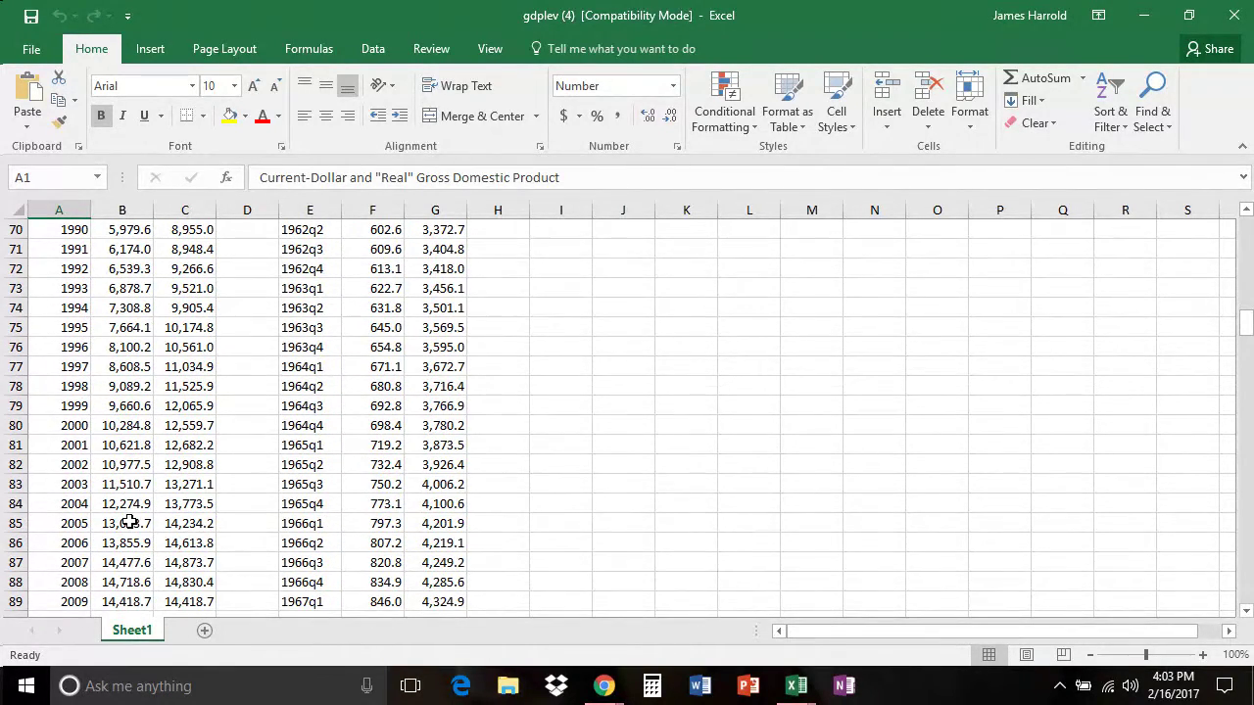
pyautogui.scroll(-1, 129, 523)
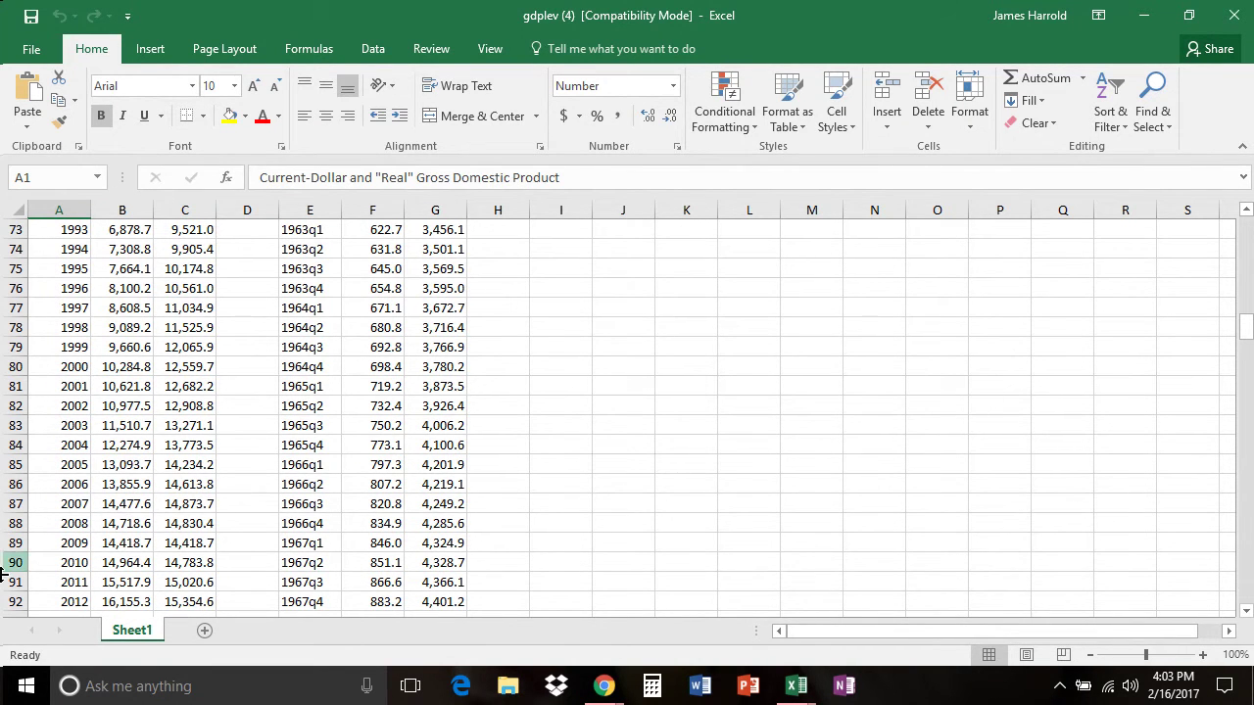
pyautogui.moveTo(1246, 328); pyautogui.dragTo(1246, 225)
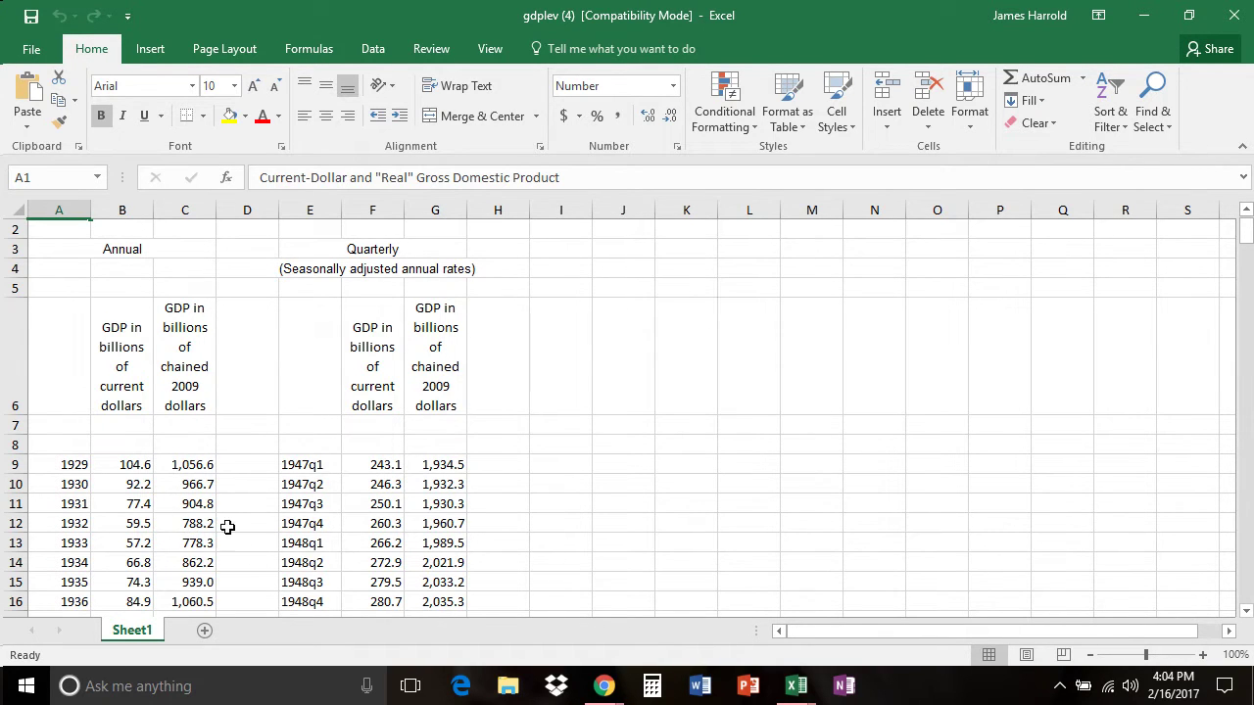
pyautogui.scroll(-1, 221, 532)
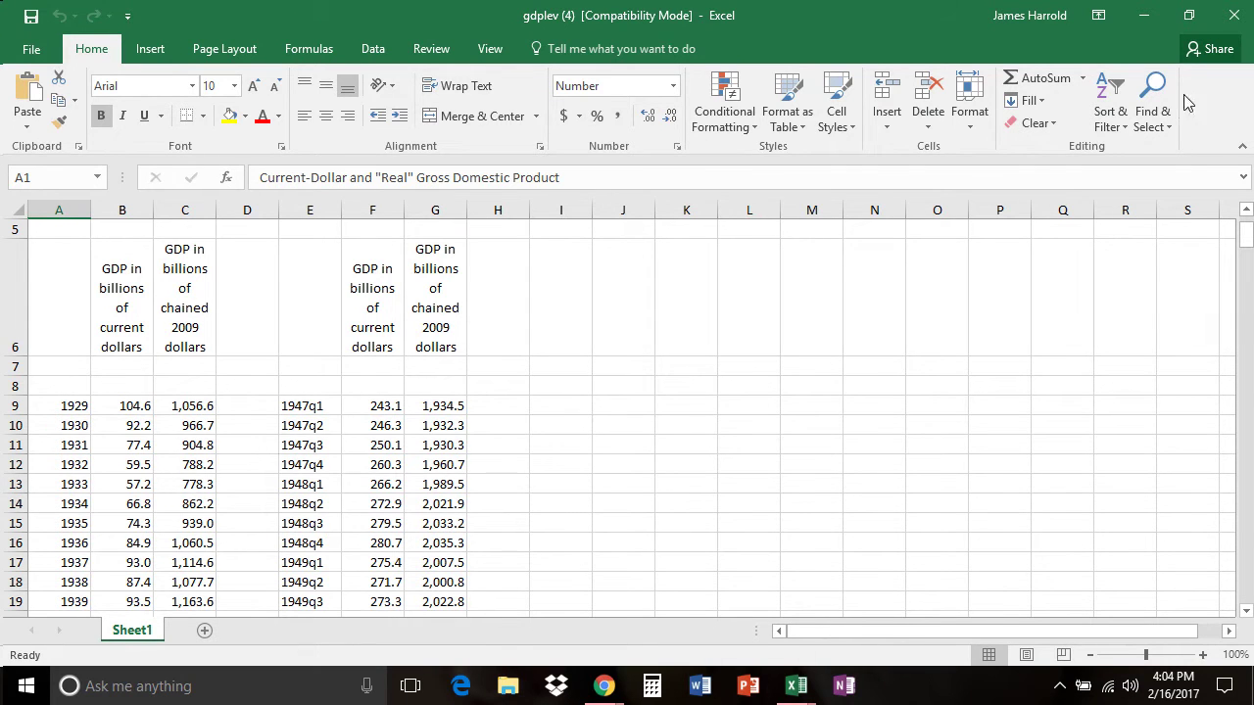
# Minimize the GDP workbook and return to the BEA home page in the browser.
pyautogui.click(1142, 28)
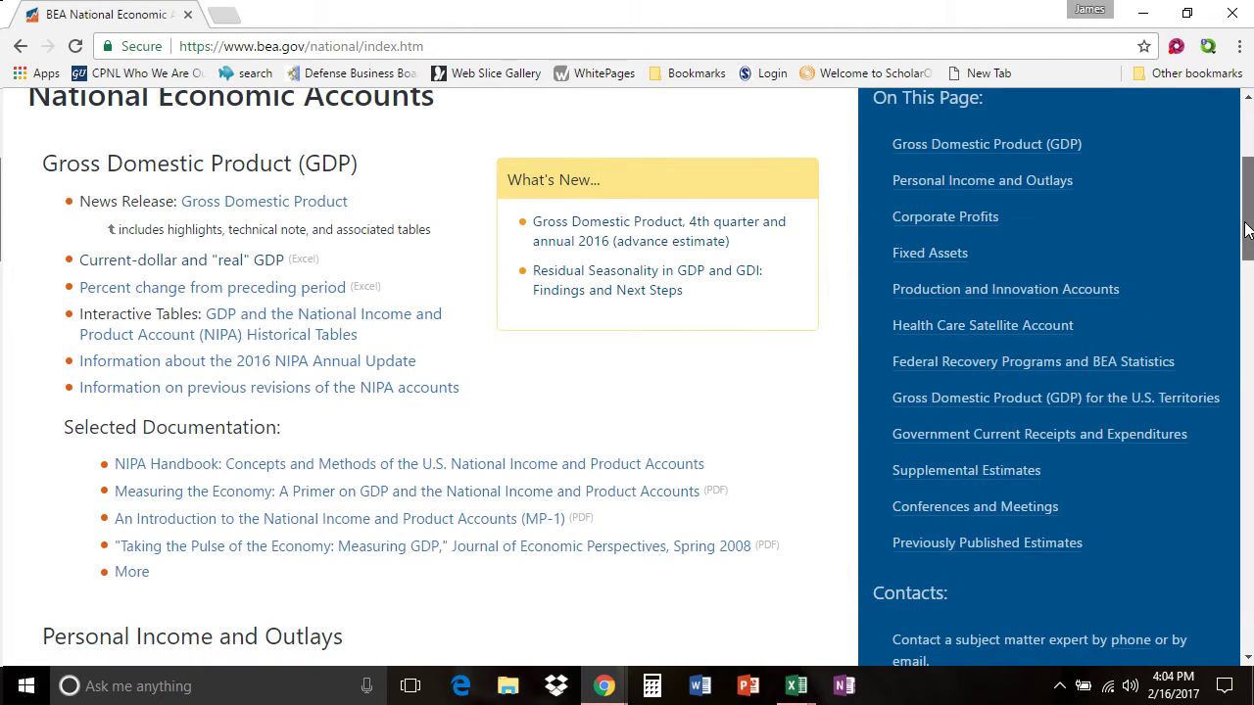
pyautogui.moveTo(1247, 229); pyautogui.dragTo(1246, 184)
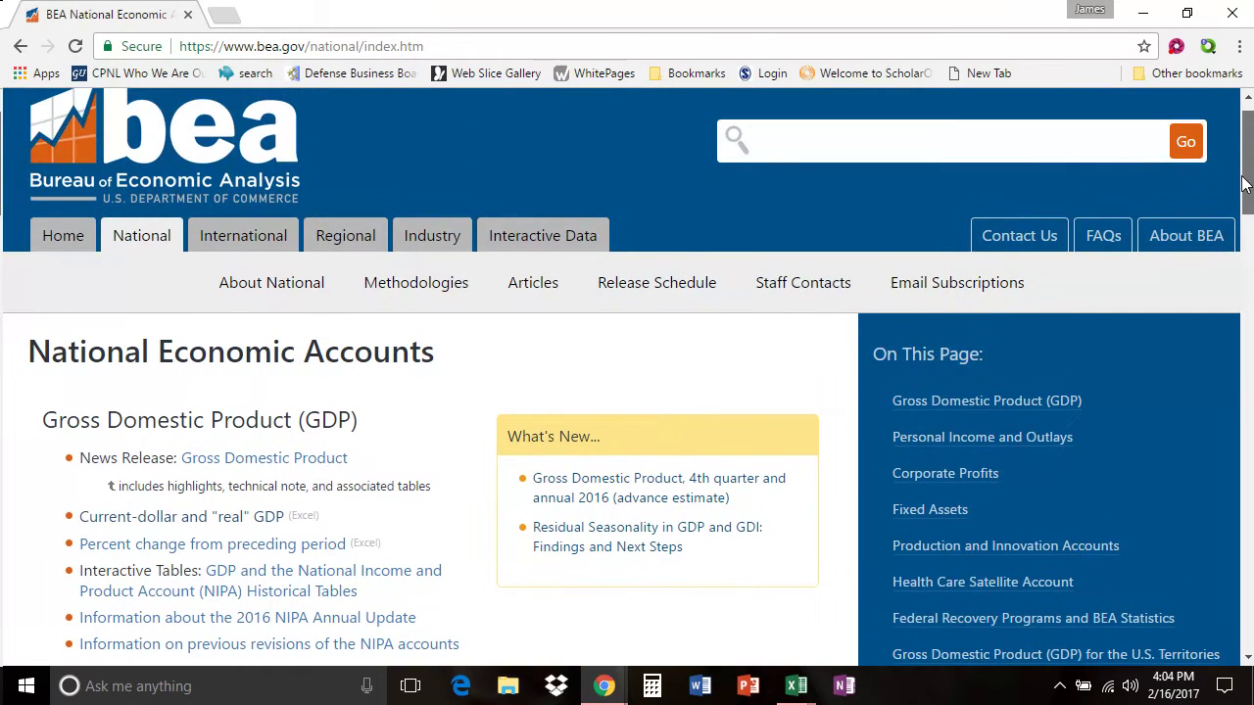
pyautogui.click(65, 239)
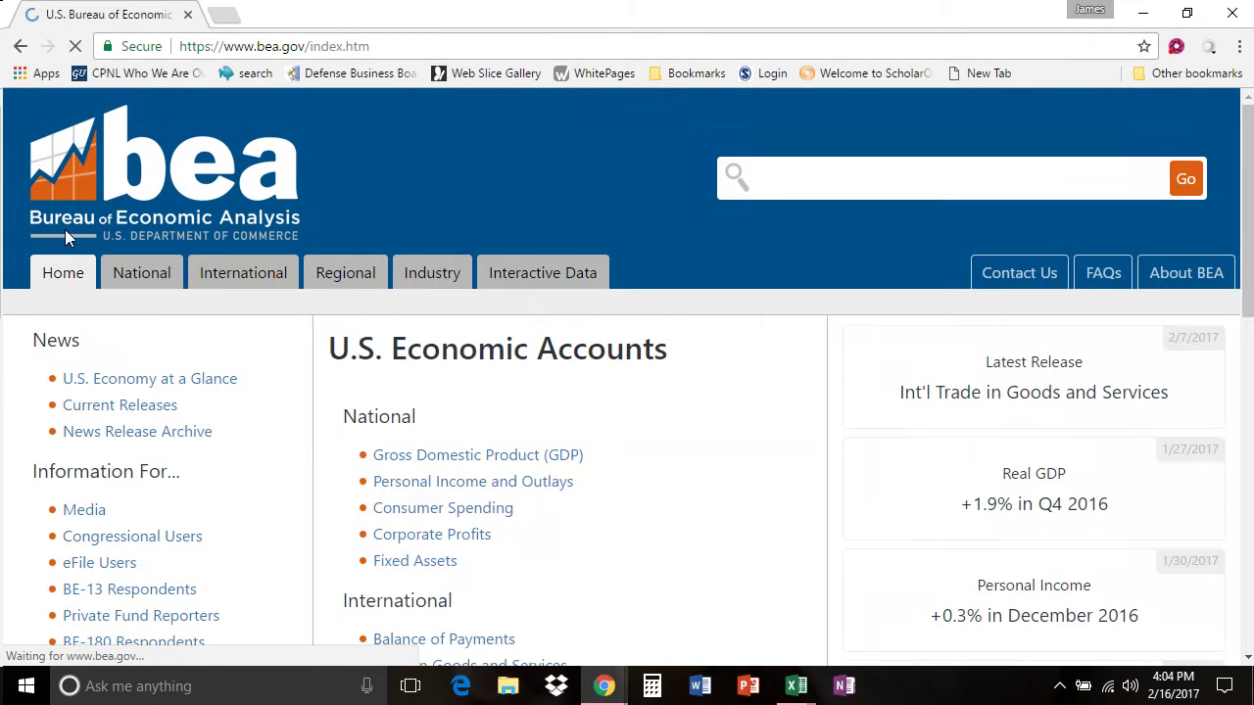
# Open the Interactive Data section and review its national, industry, international and regional data options.
pyautogui.scroll(-1, 692, 436)
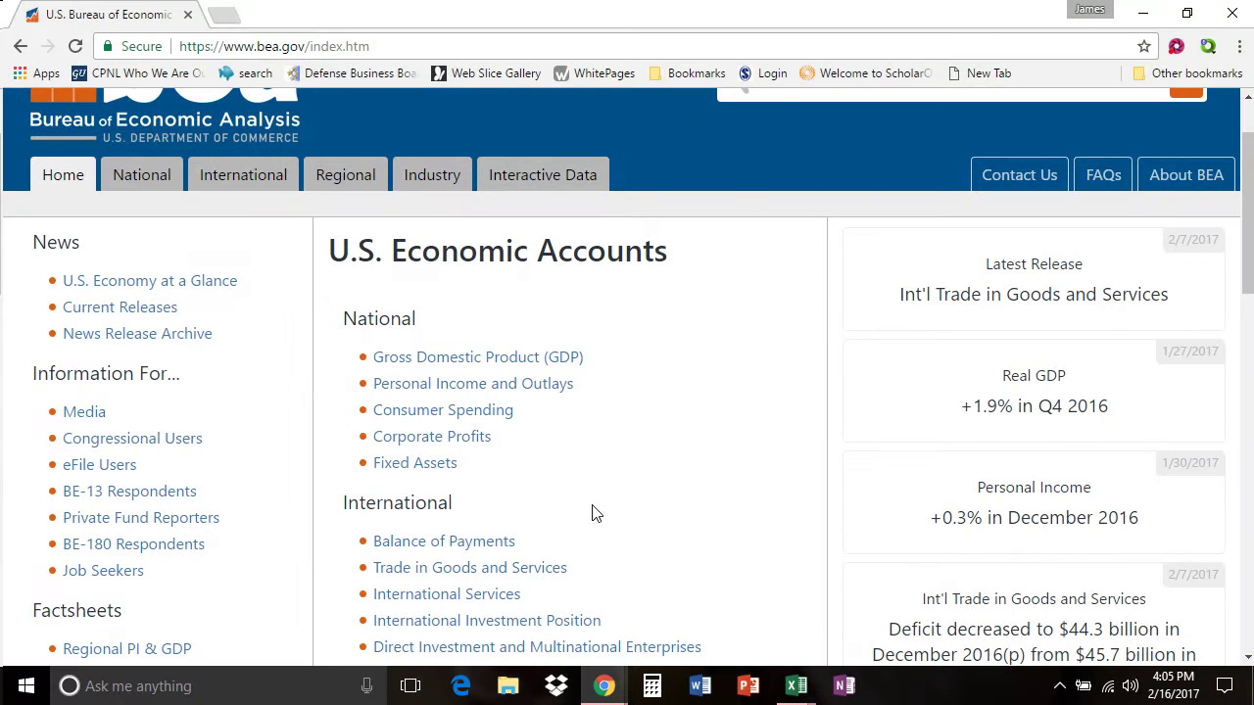
pyautogui.click(581, 186)
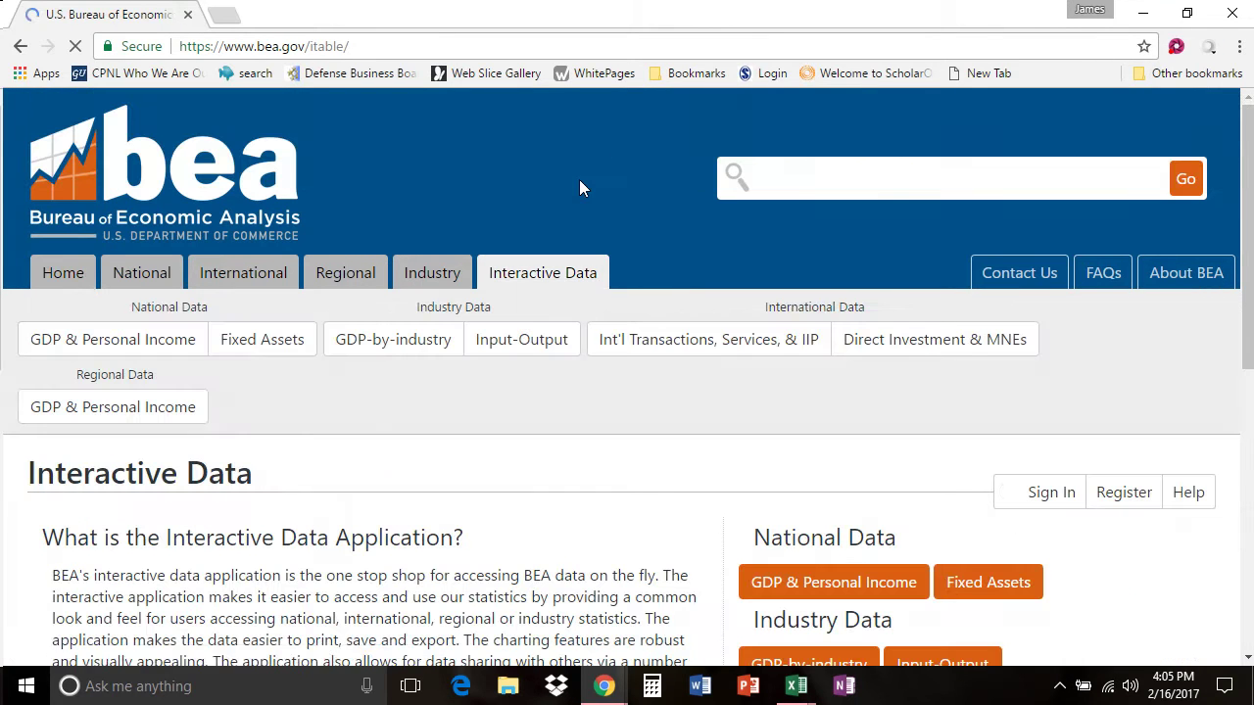
pyautogui.scroll(-2, 781, 346)
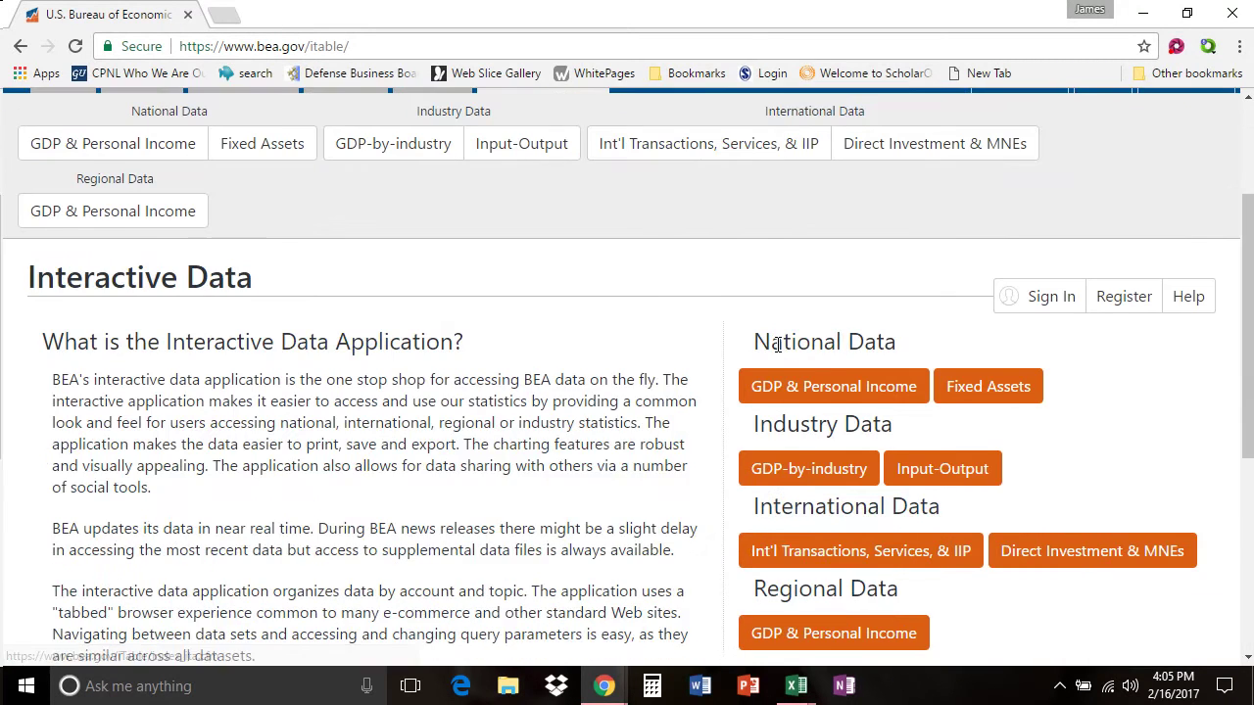
pyautogui.scroll(2, 777, 345)
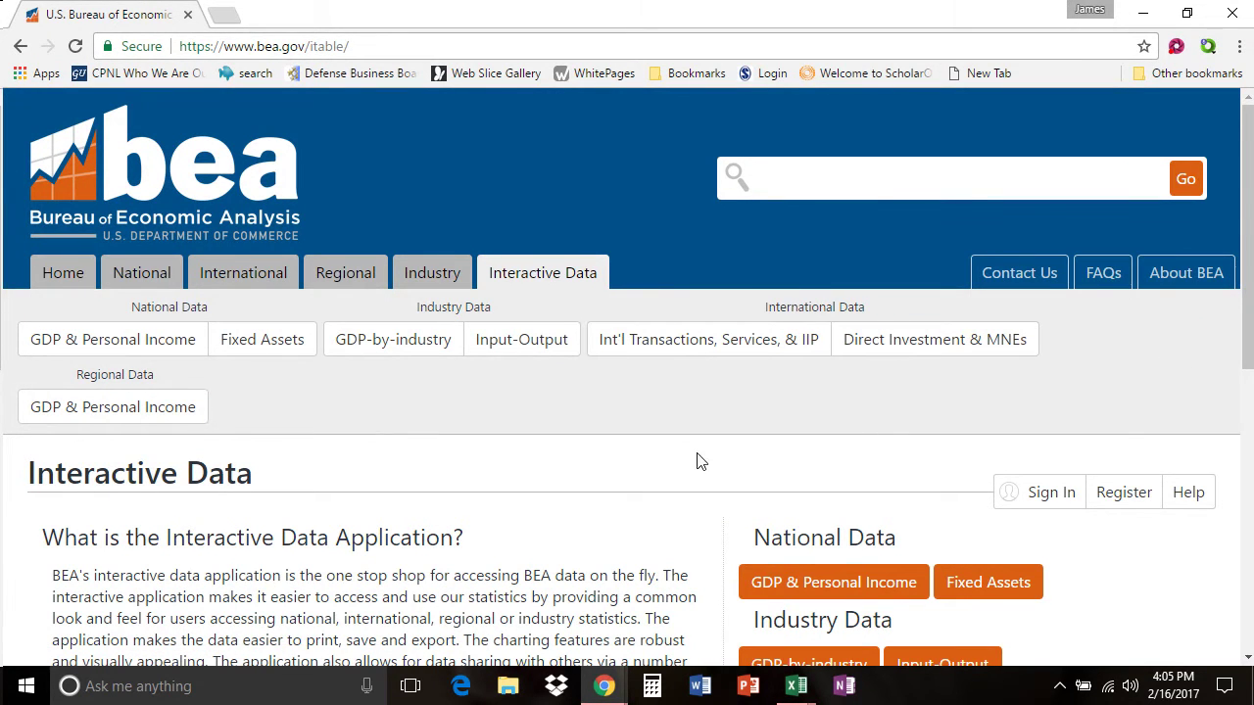
pyautogui.scroll(-3, 654, 470)
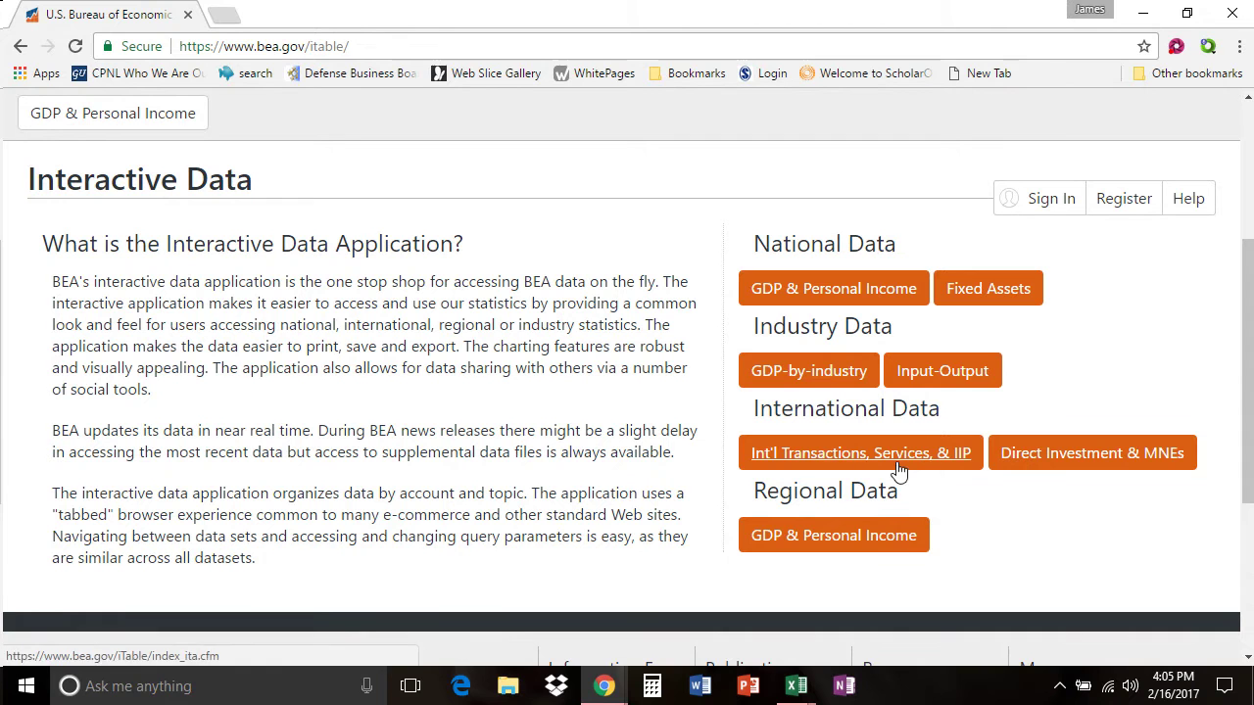
pyautogui.scroll(2, 1242, 390)
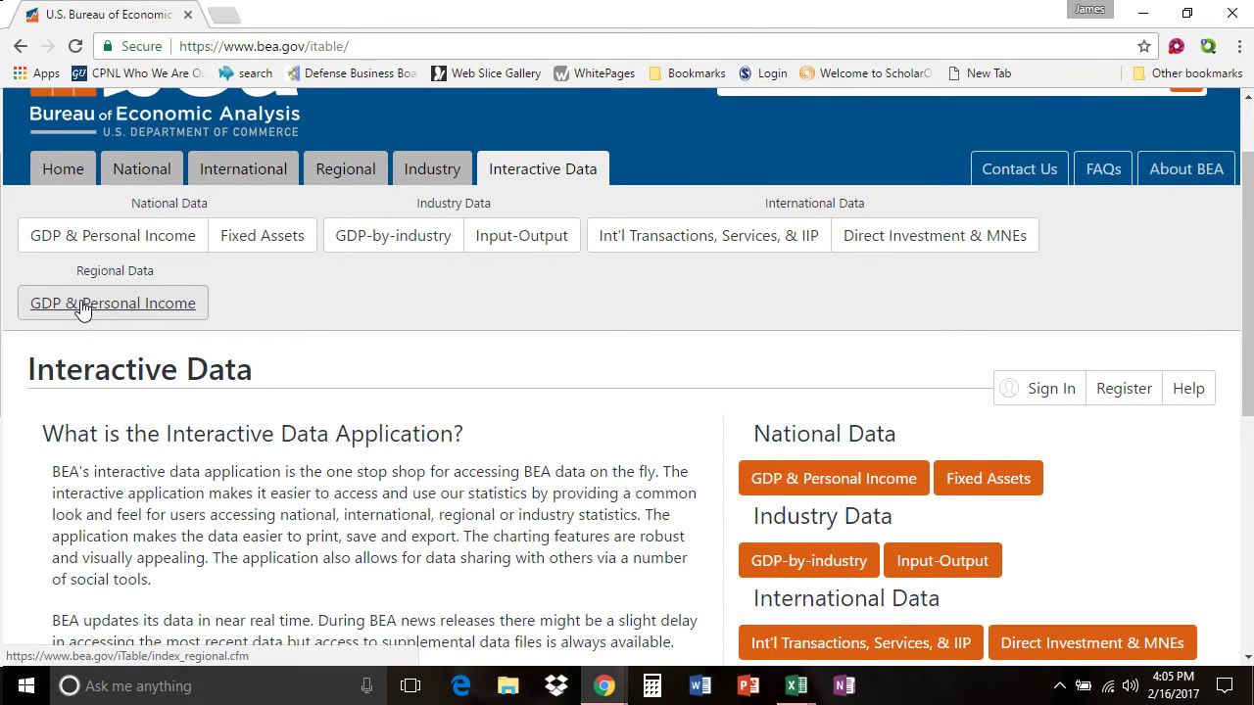
# Begin using the regional GDP & Personal Income data and expand the Annual Gross Domestic Product (GDP) by State table list.
pyautogui.click(82, 308)
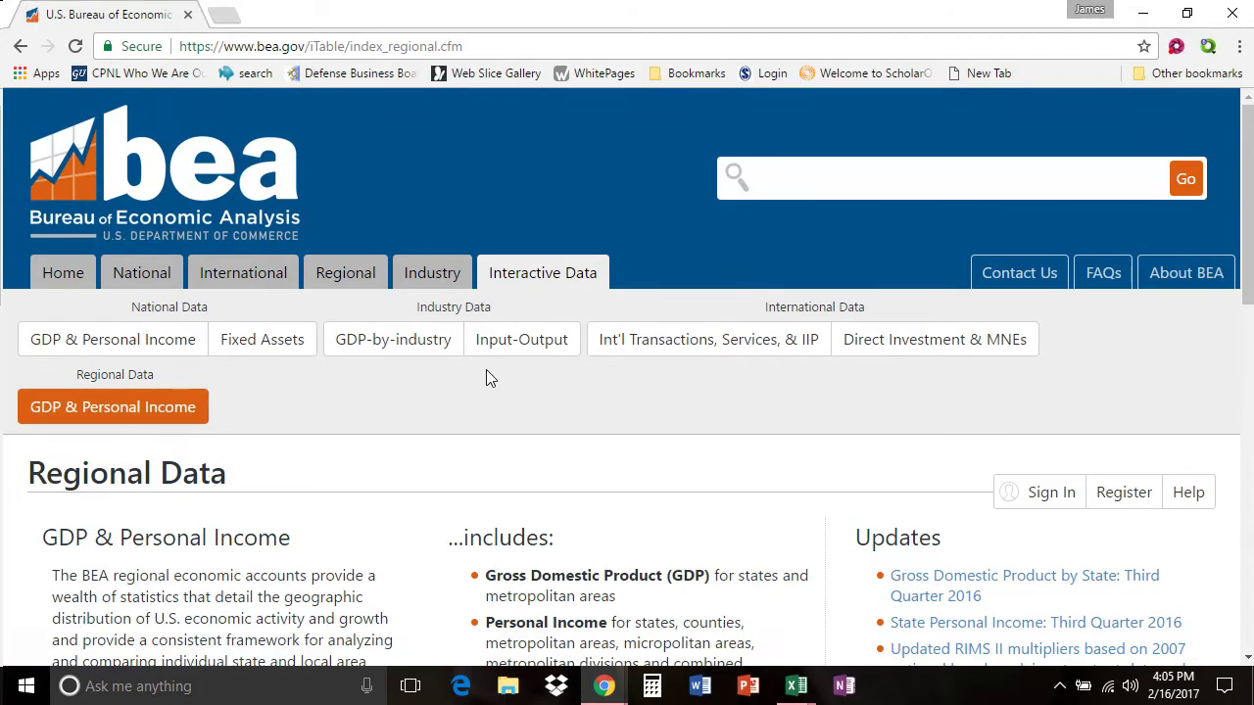
pyautogui.scroll(-3, 488, 375)
pyautogui.scroll(-1, 488, 374)
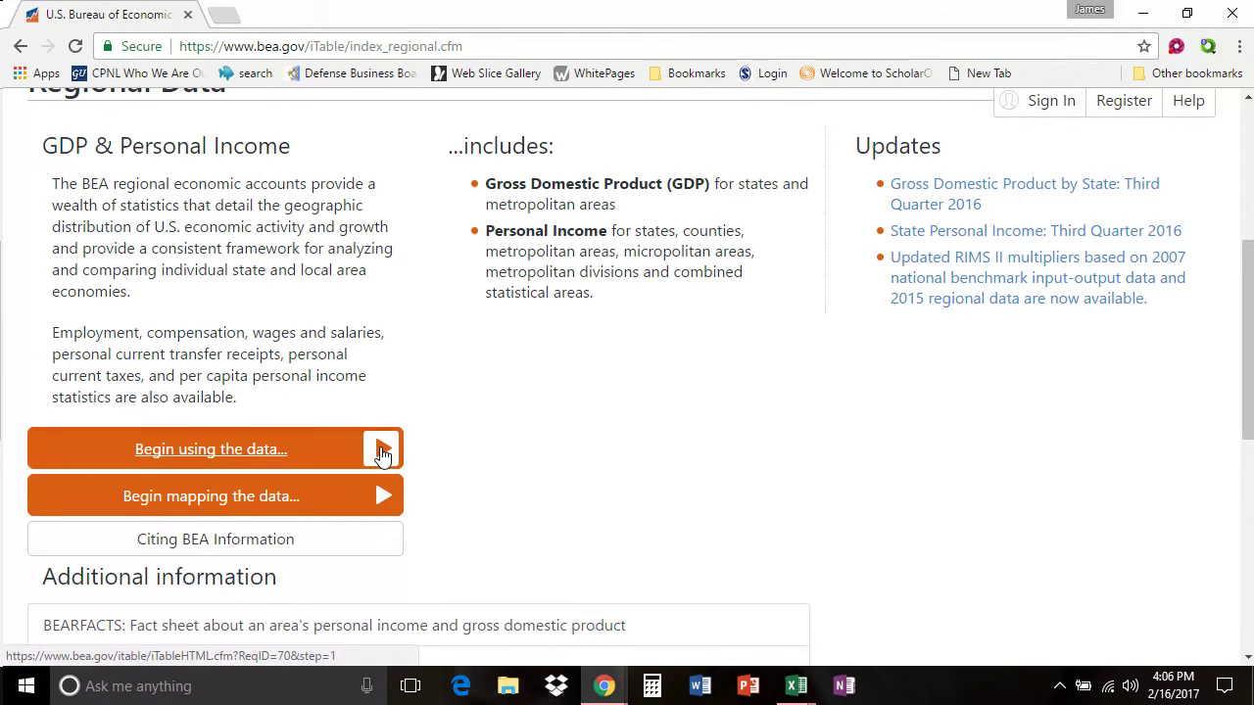
pyautogui.click(381, 448)
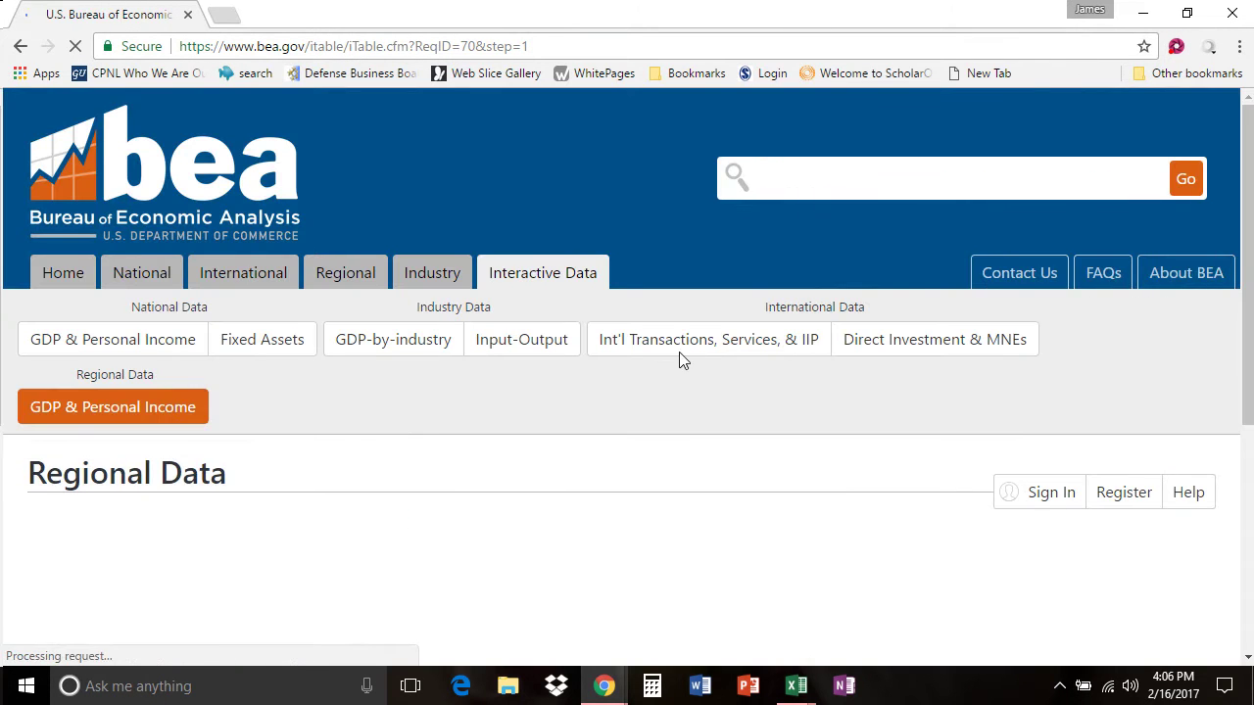
pyautogui.scroll(-4, 681, 362)
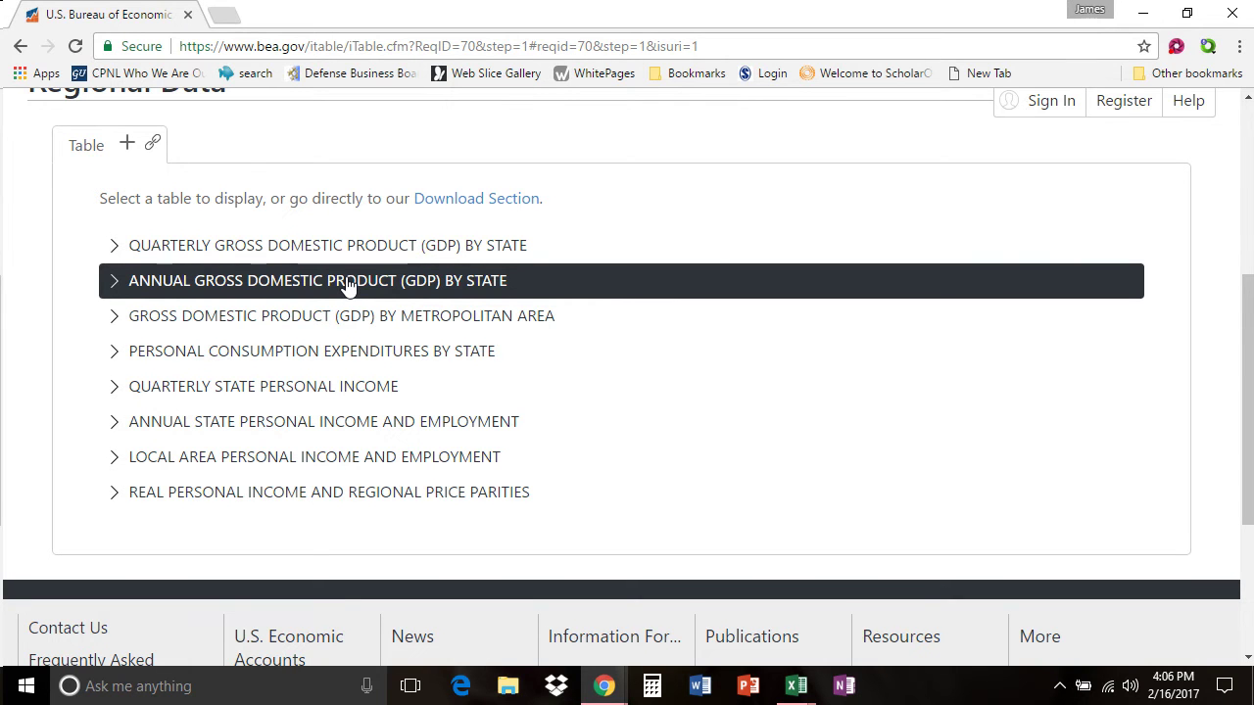
pyautogui.click(348, 284)
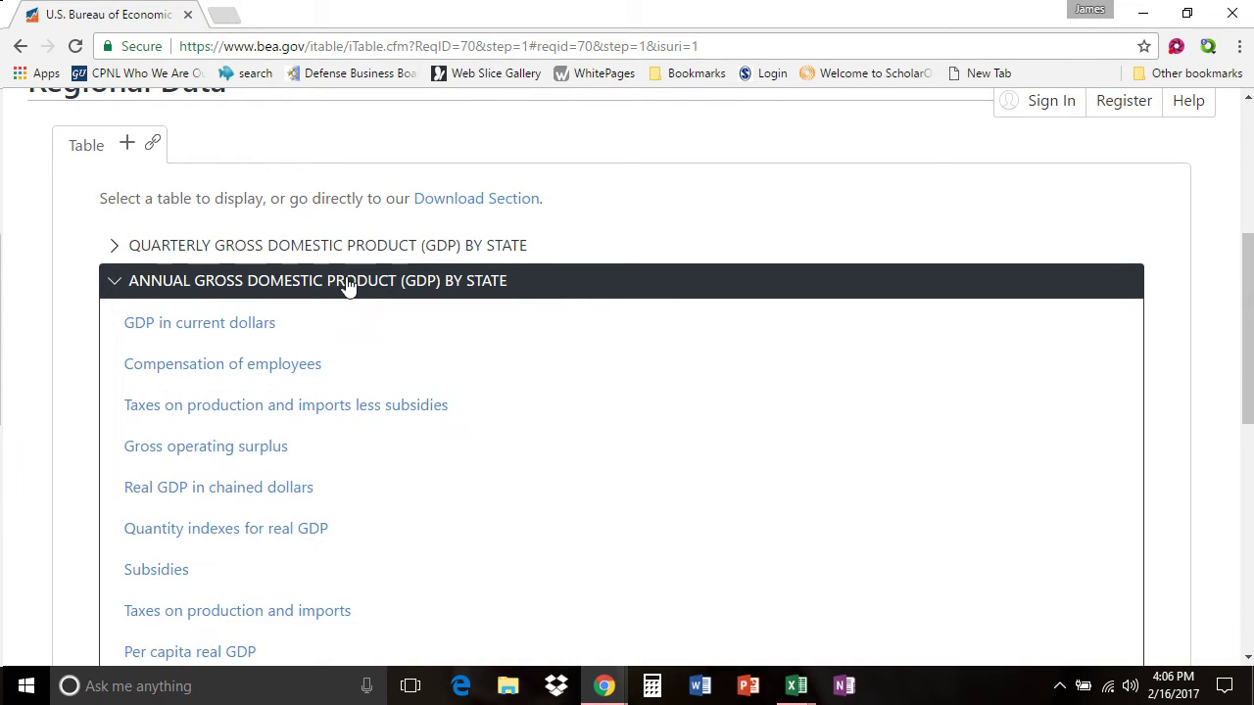
# Choose the GDP in current dollars table with the NAICS (1997 forward) industrial classification and continue to the industry selection.
pyautogui.click(242, 335)
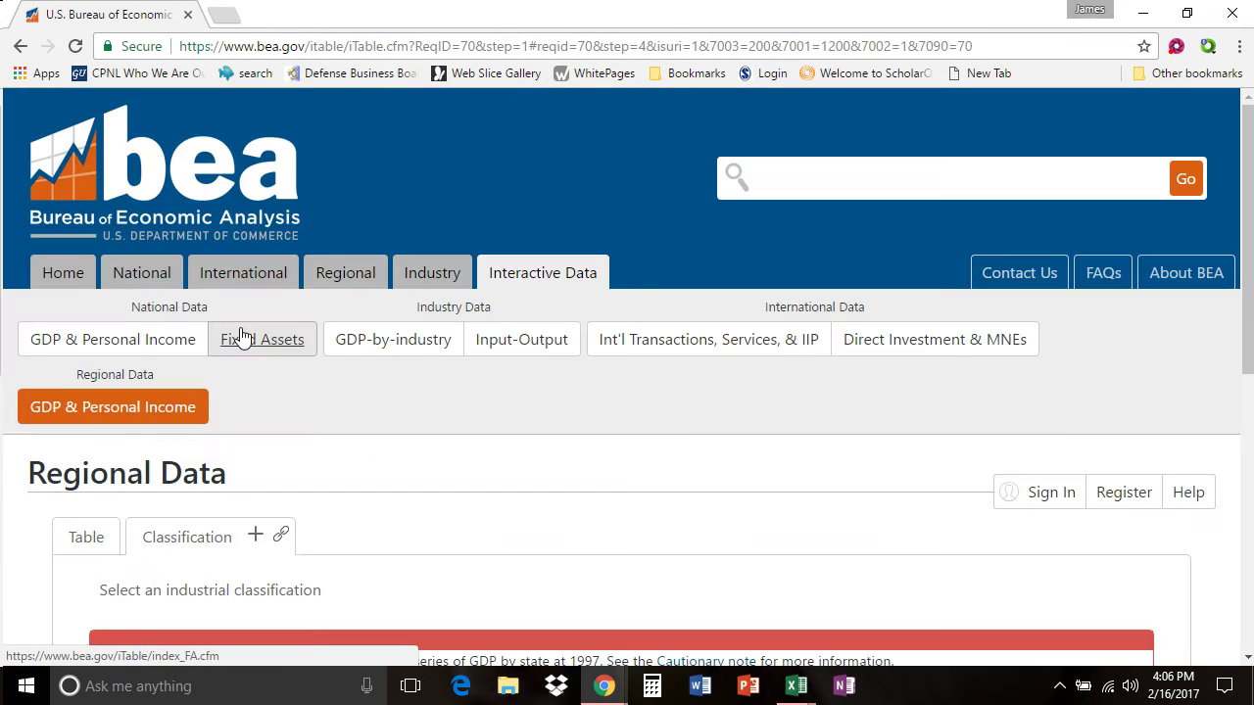
pyautogui.scroll(-3, 770, 437)
pyautogui.scroll(-1, 770, 437)
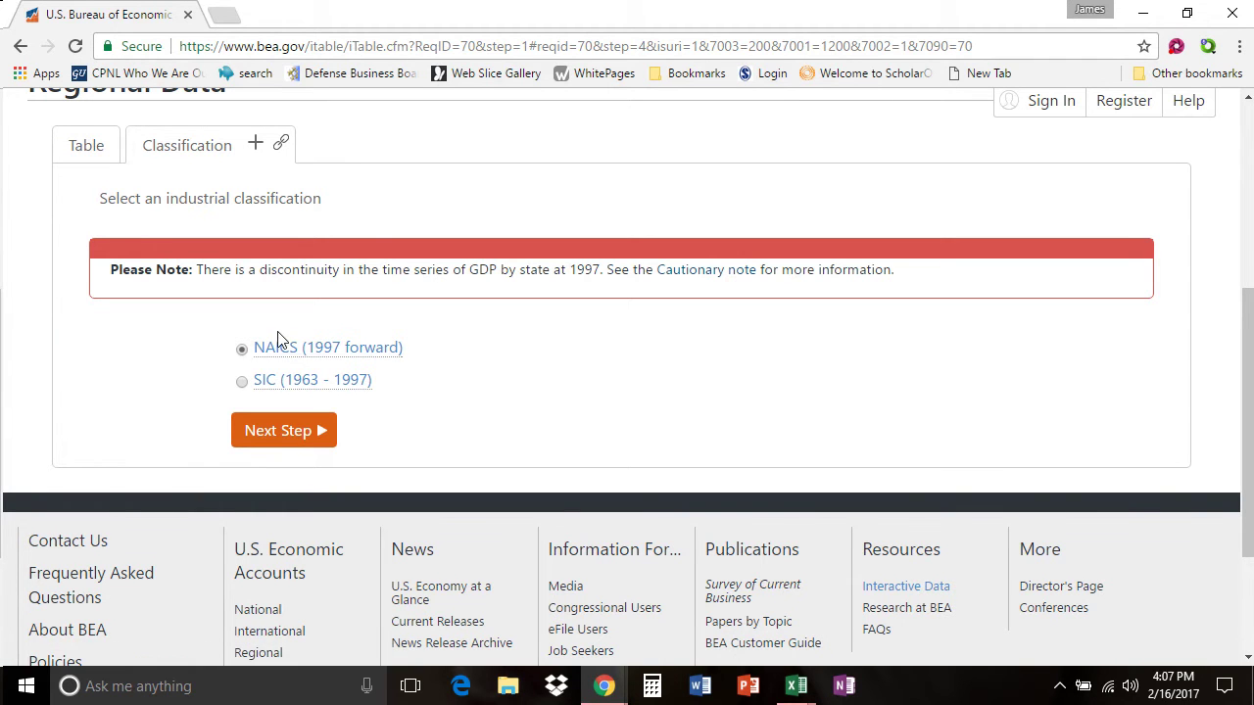
pyautogui.click(281, 438)
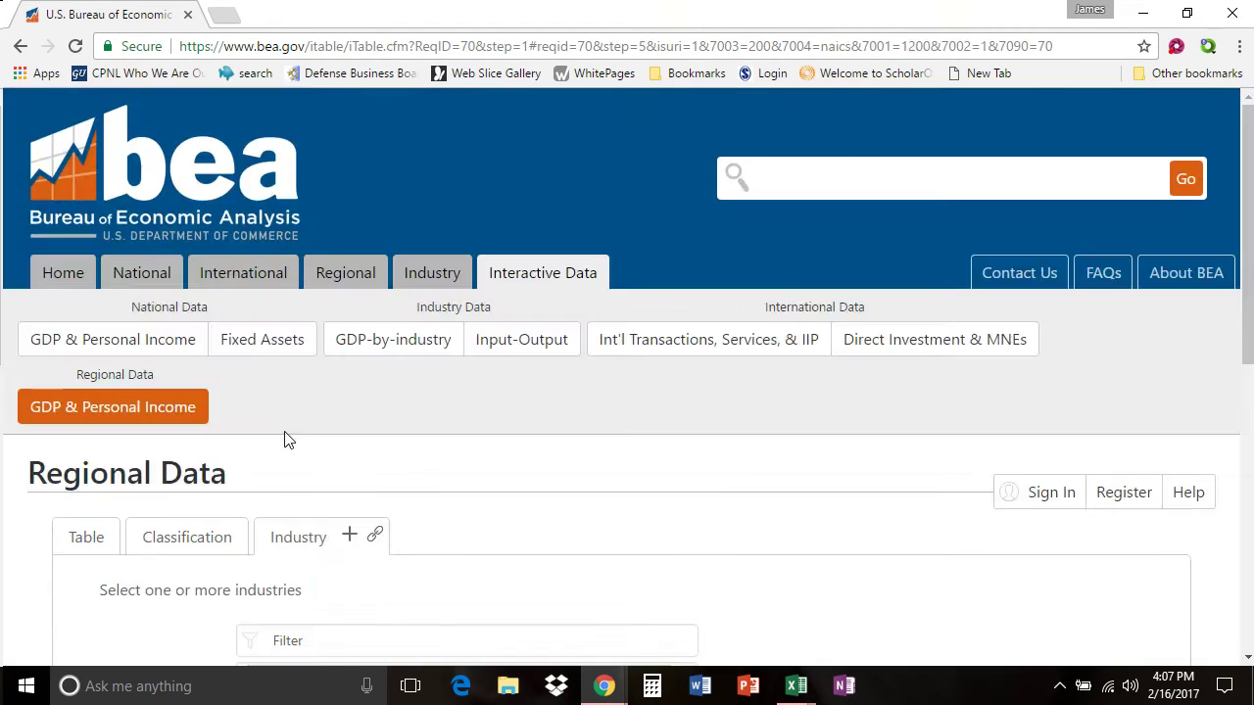
# Look through the industry list, select All industry total, and continue to the area selection.
pyautogui.scroll(-3, 734, 447)
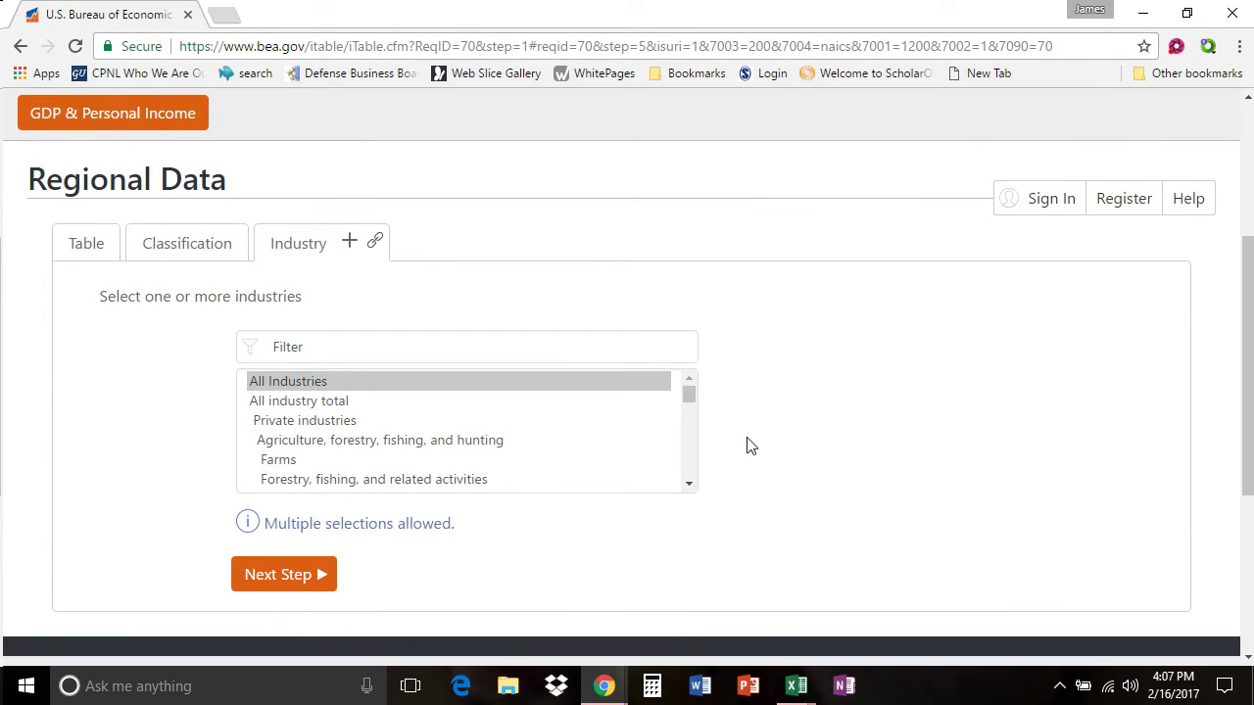
pyautogui.click(685, 400)
pyautogui.moveTo(687, 404)
pyautogui.mouseDown()
pyautogui.moveTo(684, 477)
pyautogui.moveTo(693, 402)
pyautogui.mouseUp()
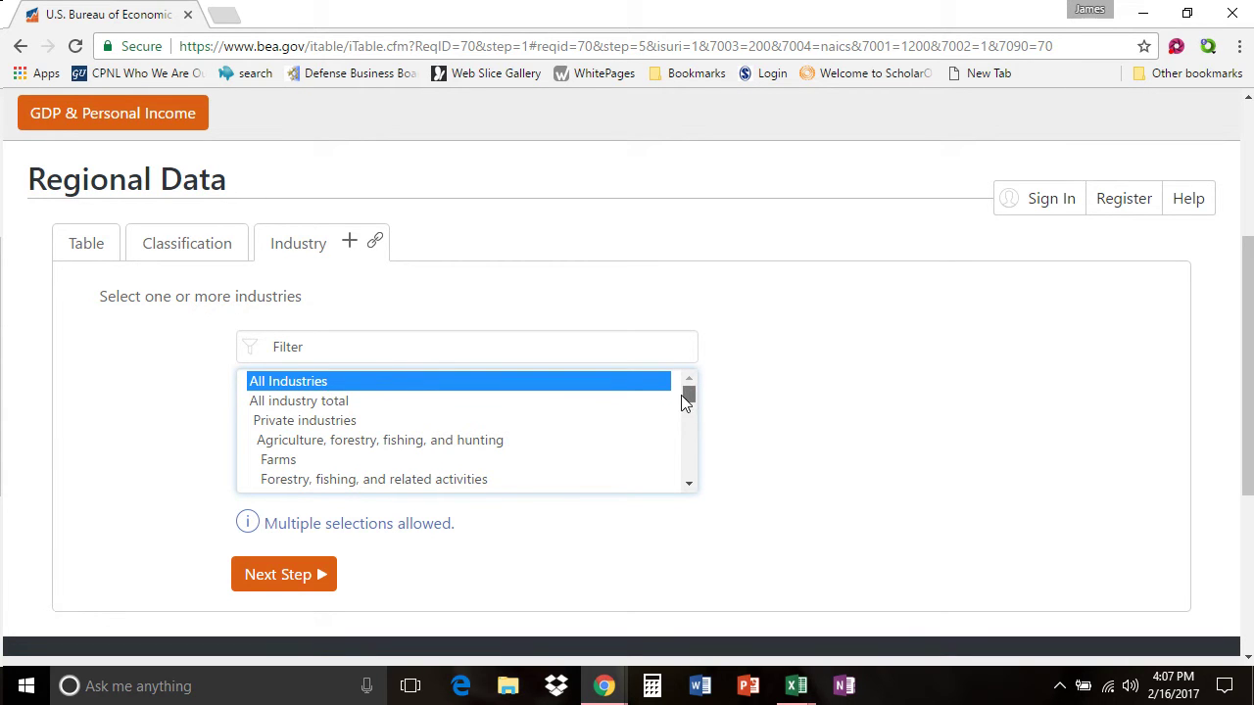
pyautogui.scroll(-1, 686, 402)
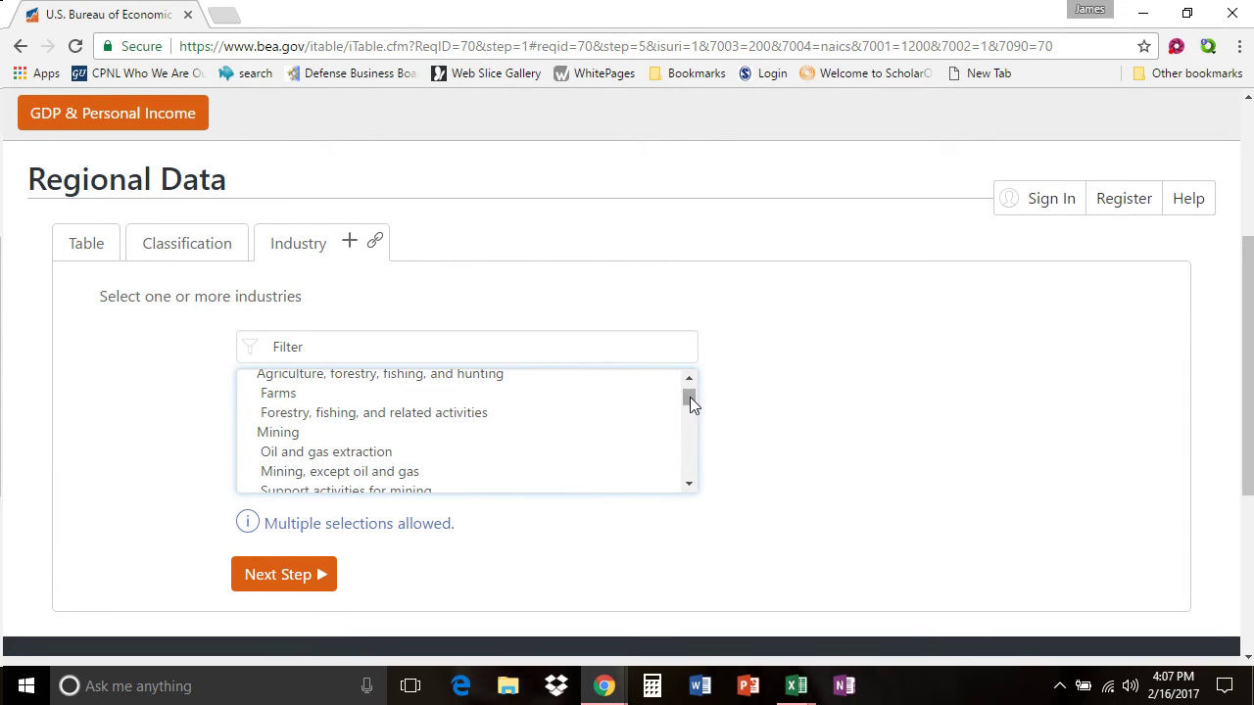
pyautogui.scroll(-1, 689, 397)
pyautogui.scroll(3, 687, 398)
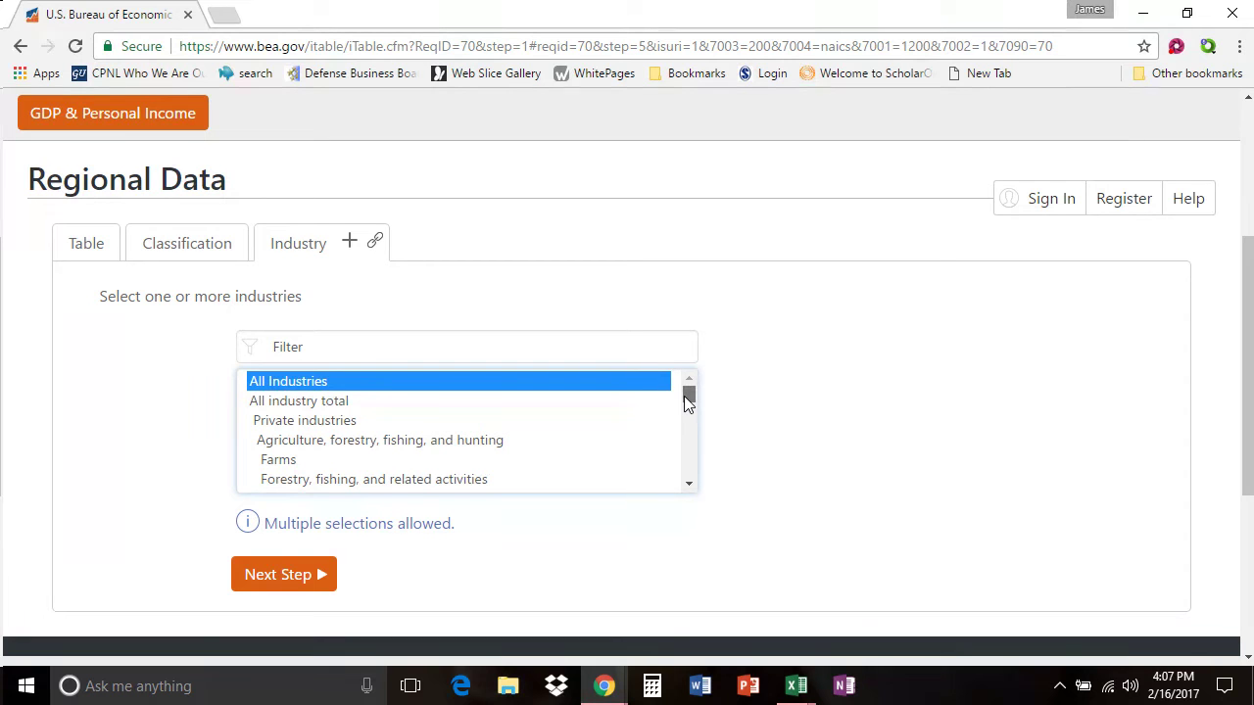
pyautogui.click(313, 404)
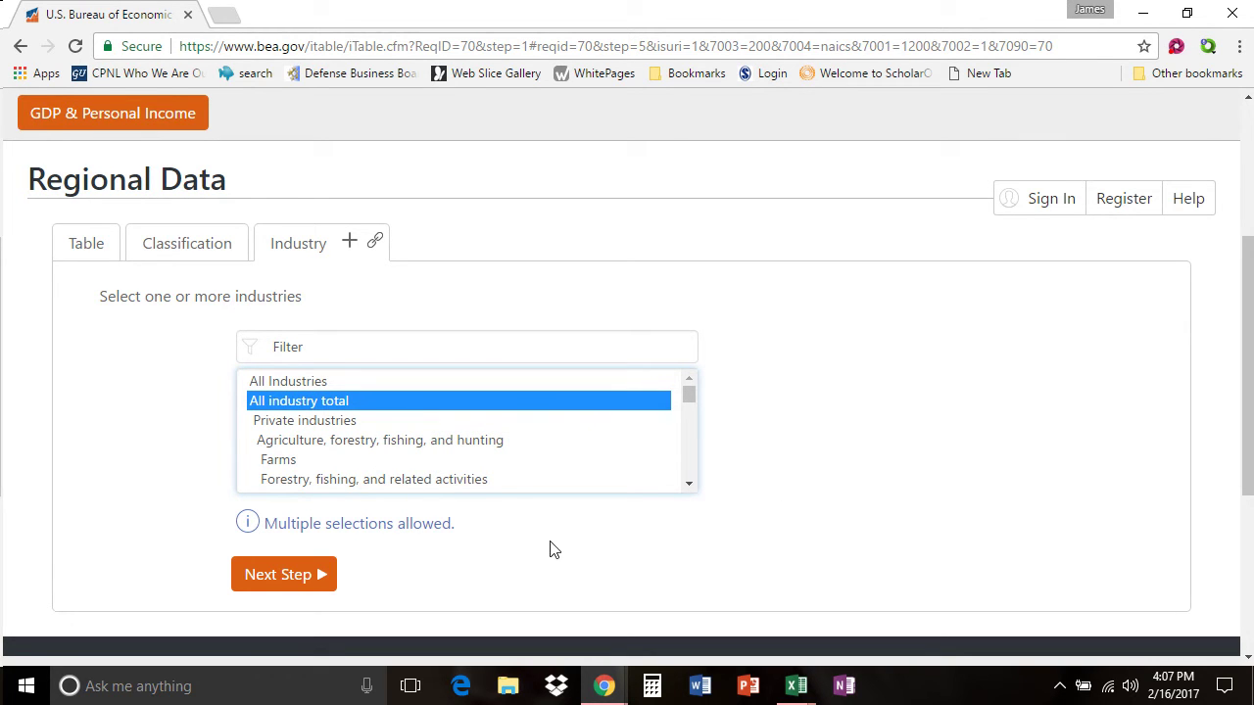
pyautogui.click(283, 576)
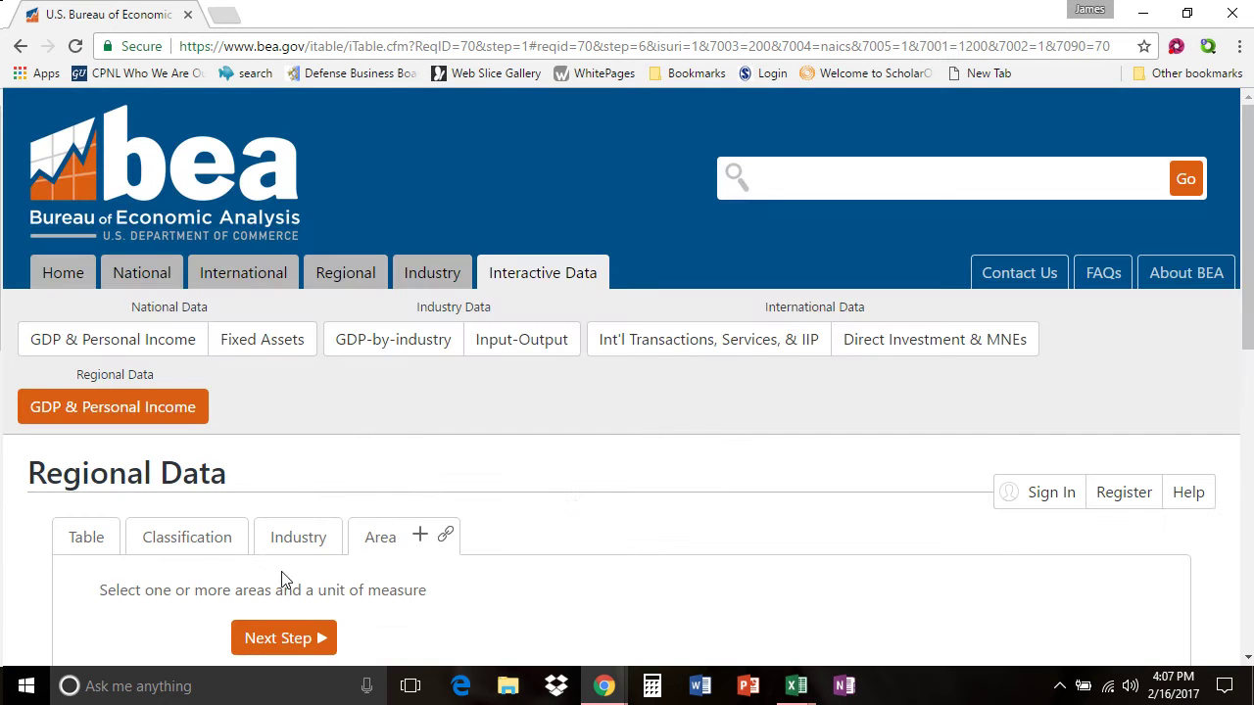
# Select All Areas with Levels as the unit of measure and continue to the time period selection.
pyautogui.scroll(-4, 771, 460)
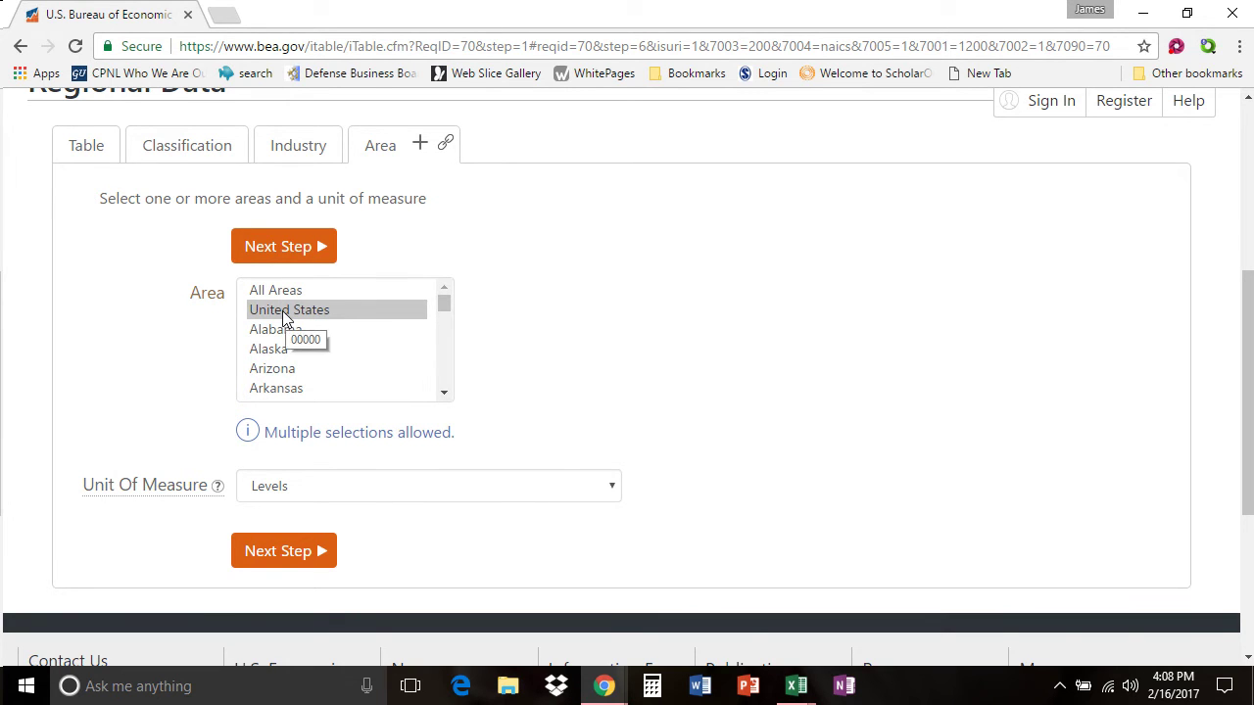
pyautogui.click(443, 305)
pyautogui.moveTo(443, 306); pyautogui.dragTo(443, 386)
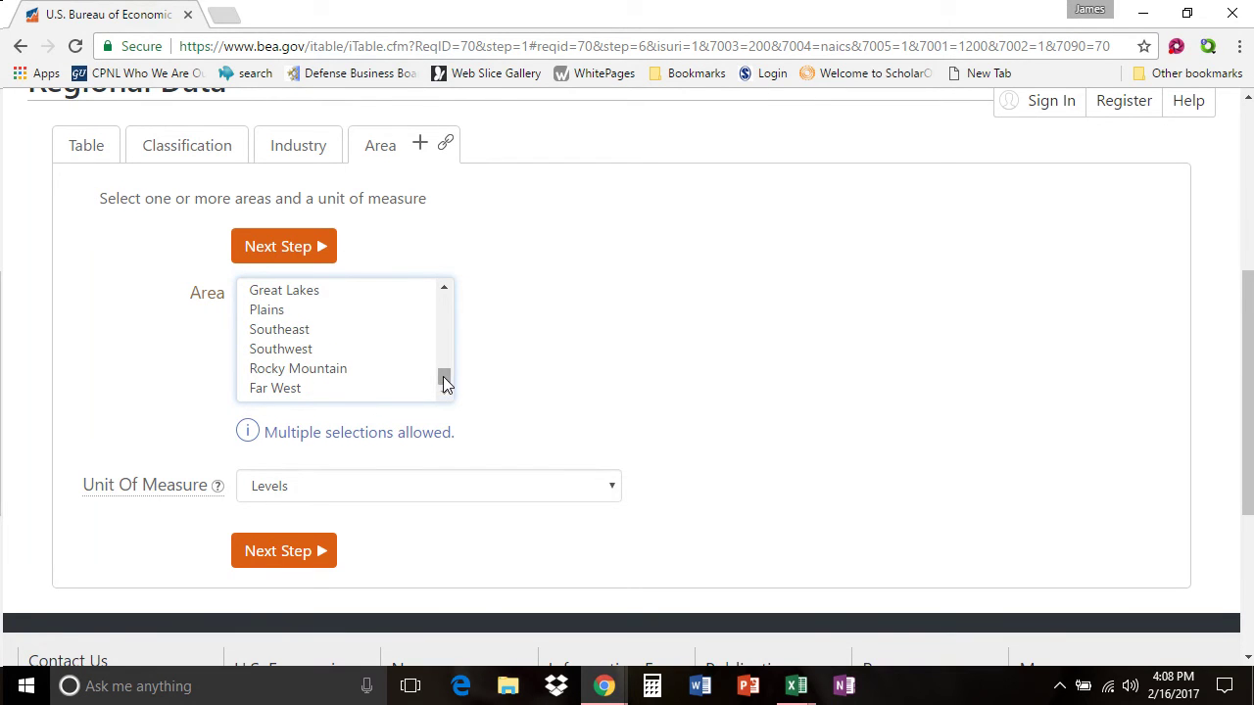
pyautogui.moveTo(443, 378); pyautogui.dragTo(440, 301)
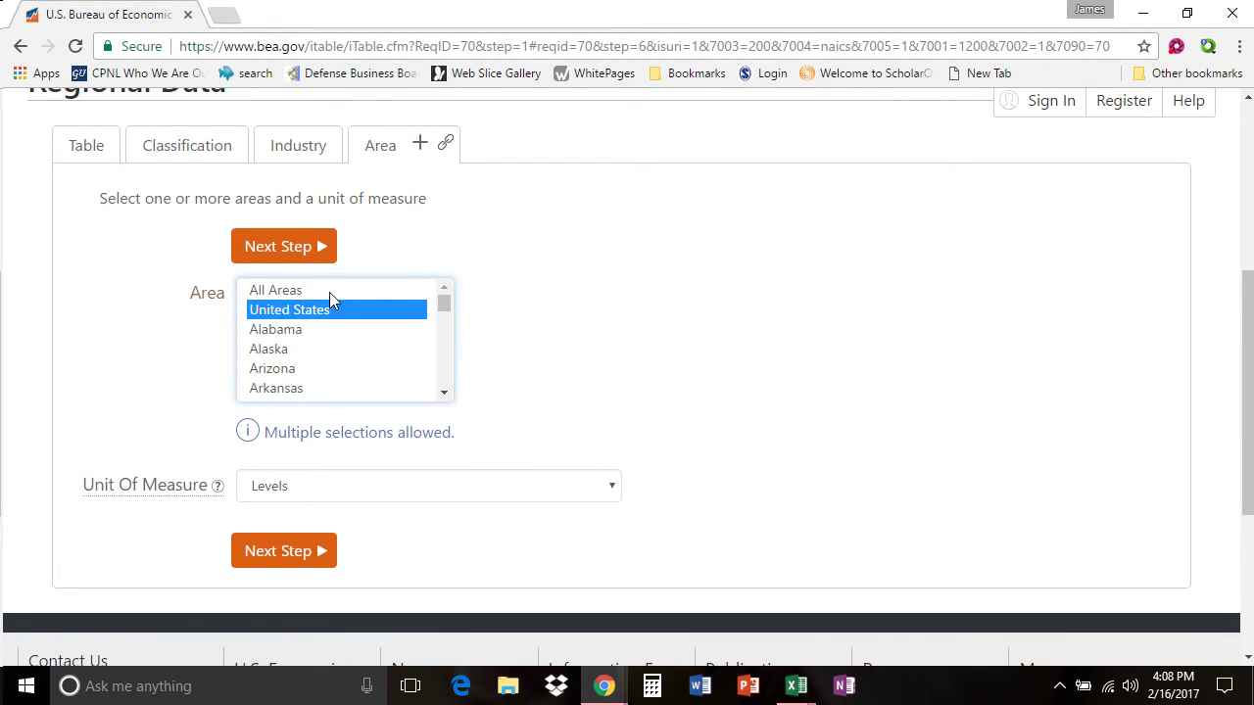
pyautogui.click(300, 291)
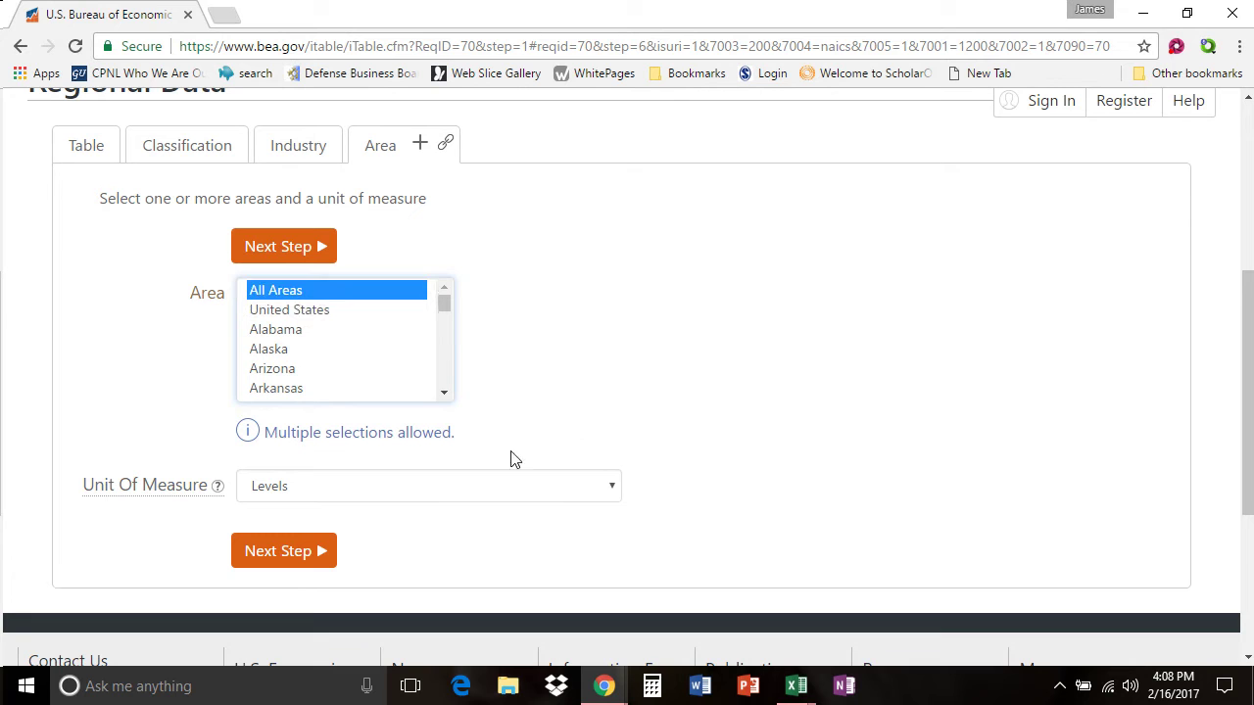
pyautogui.click(611, 487)
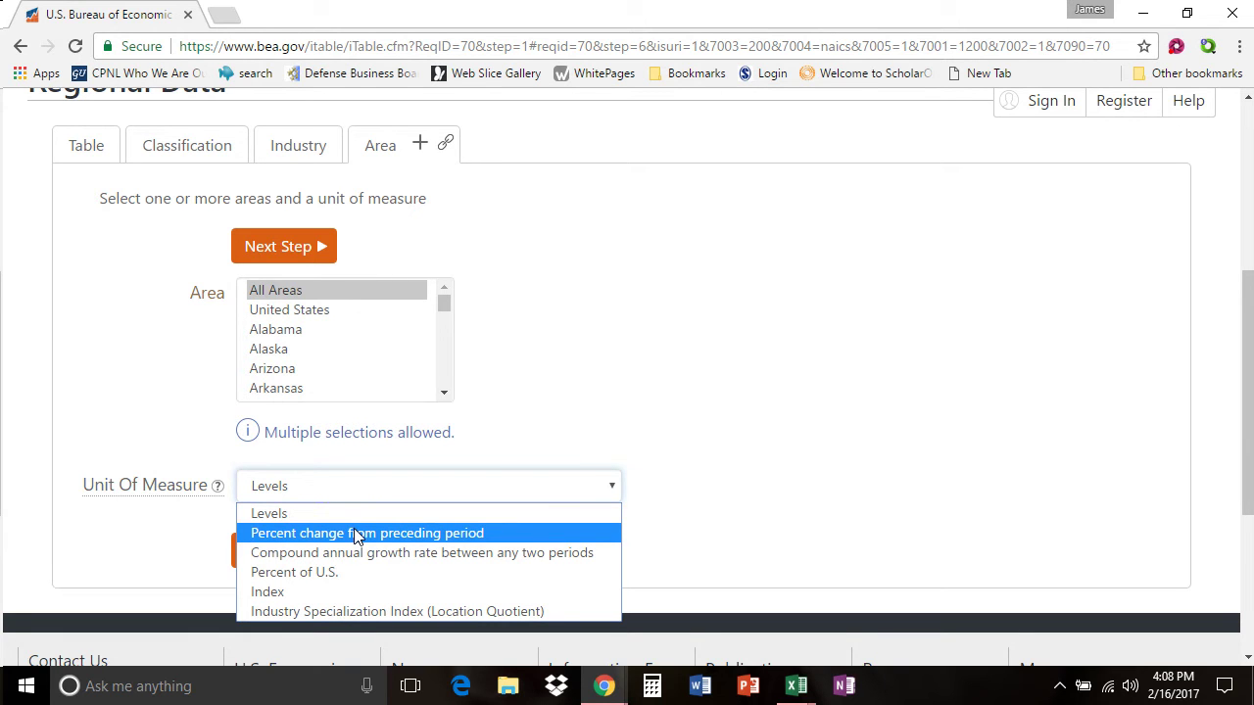
pyautogui.click(326, 512)
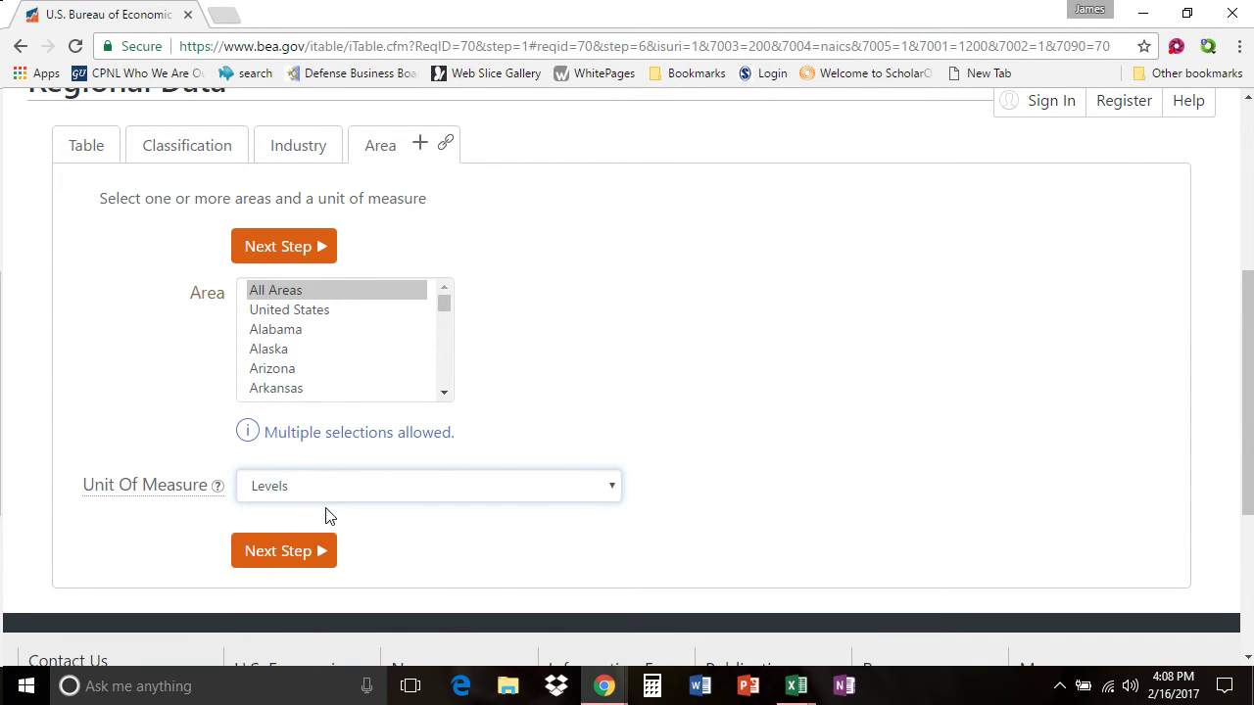
pyautogui.click(274, 552)
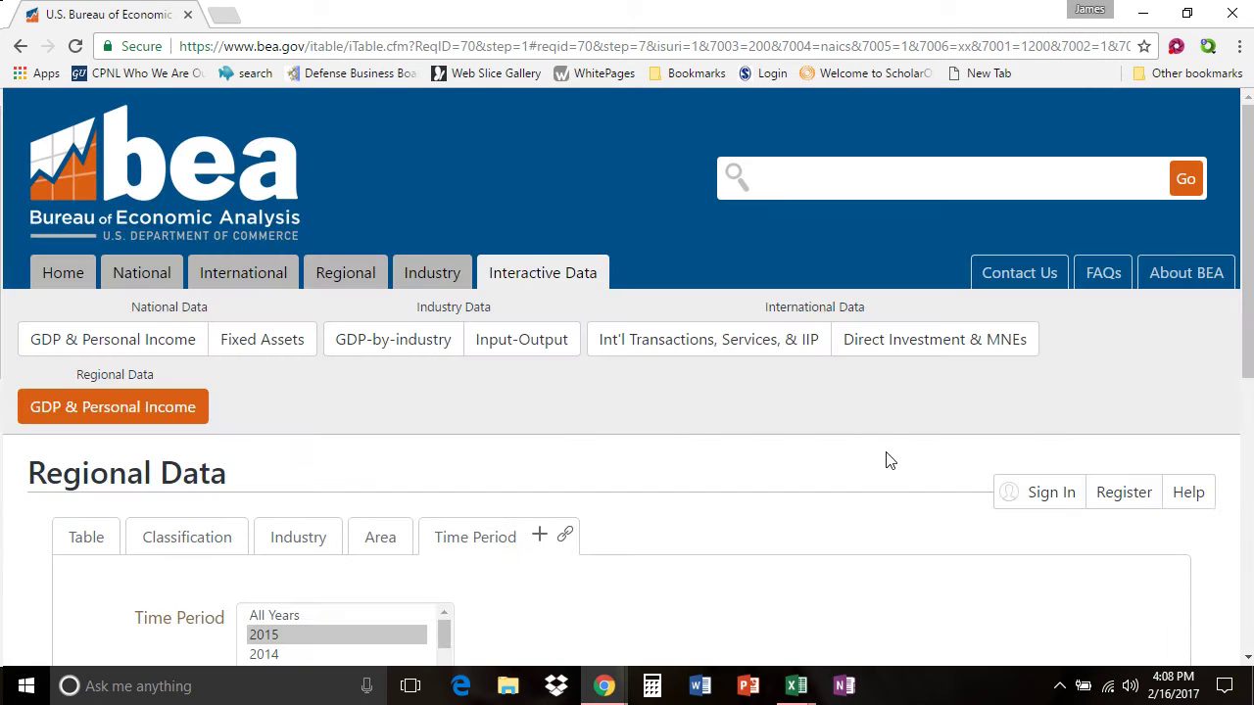
# Select All Years as the time period and generate the GDP by state table.
pyautogui.scroll(-2, 890, 461)
pyautogui.scroll(-1, 888, 462)
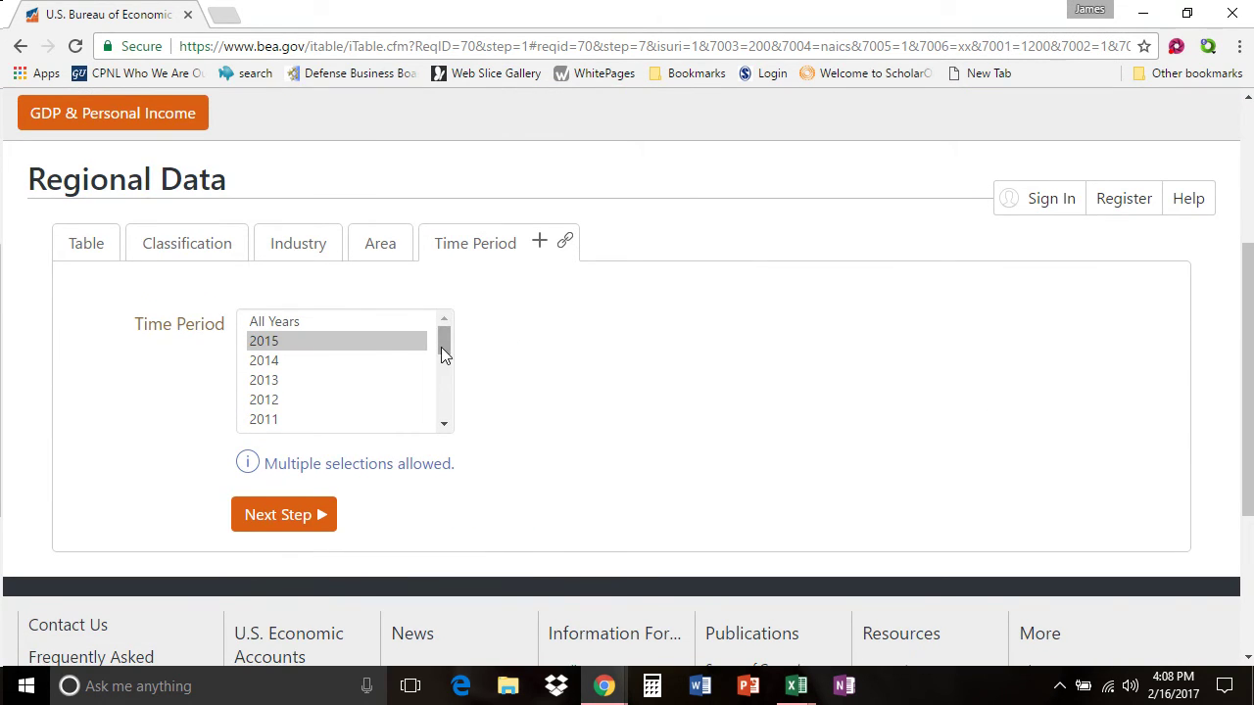
pyautogui.moveTo(441, 346)
pyautogui.mouseDown()
pyautogui.moveTo(443, 410)
pyautogui.moveTo(445, 341)
pyautogui.mouseUp()
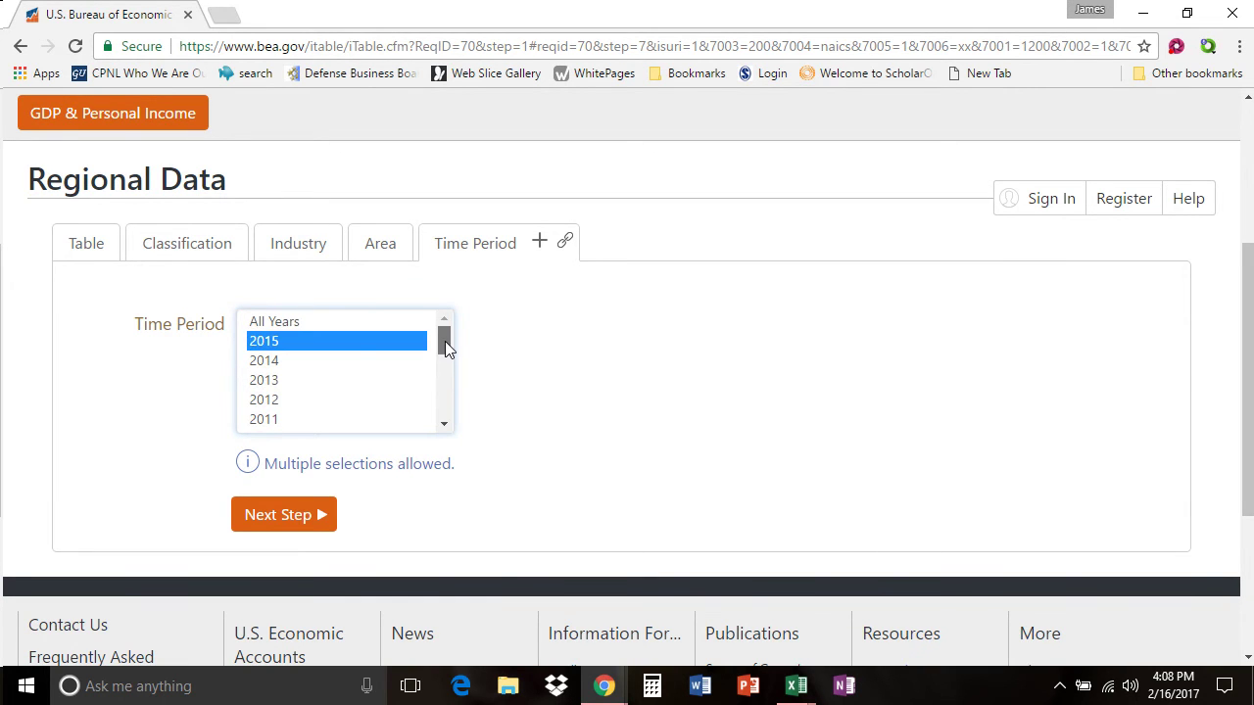
pyautogui.click(294, 322)
pyautogui.click(297, 516)
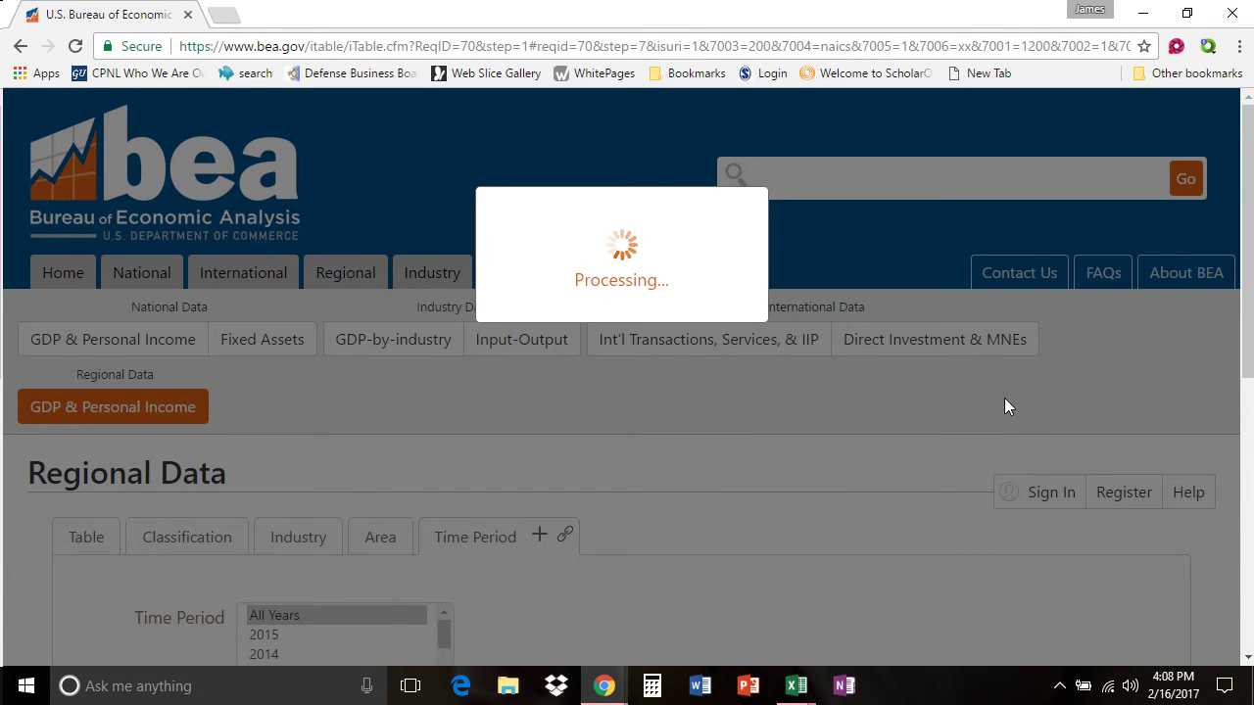
# Examine the GDP by state table in millions of current dollars, from the United States row through the individual state rows.
pyautogui.scroll(-2, 996, 481)
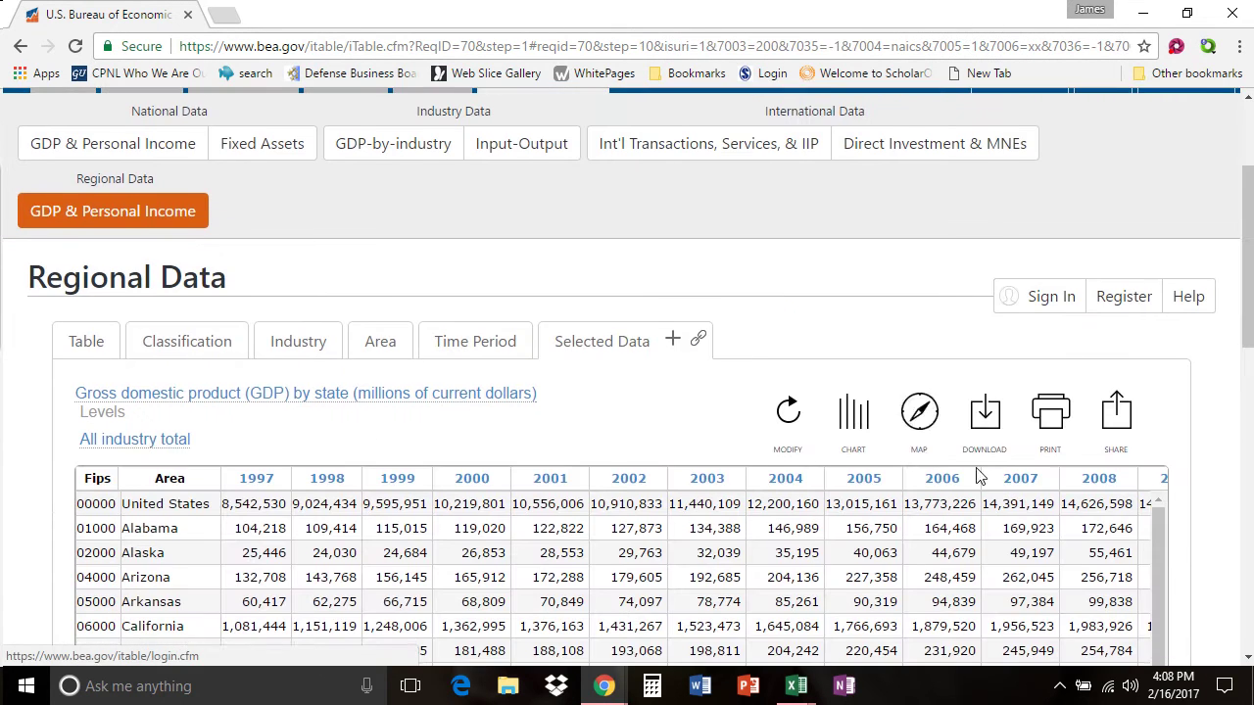
pyautogui.scroll(-1, 960, 451)
pyautogui.scroll(-2, 951, 453)
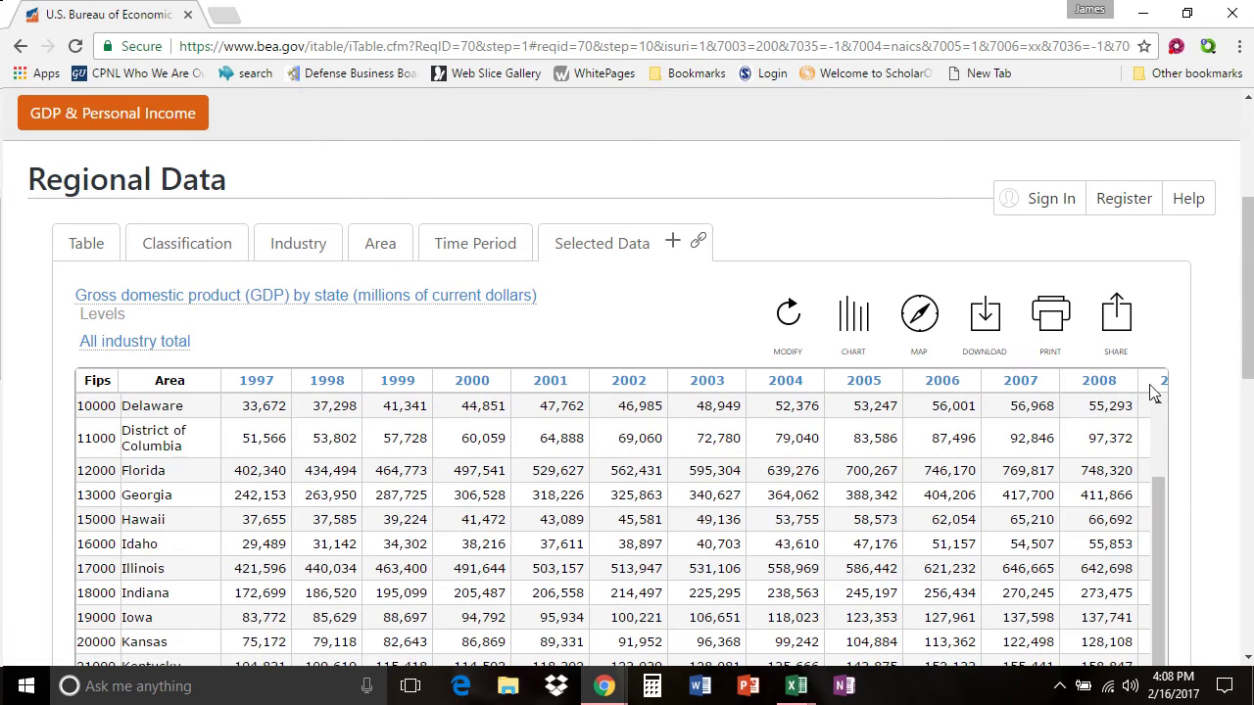
pyautogui.scroll(-2, 1236, 310)
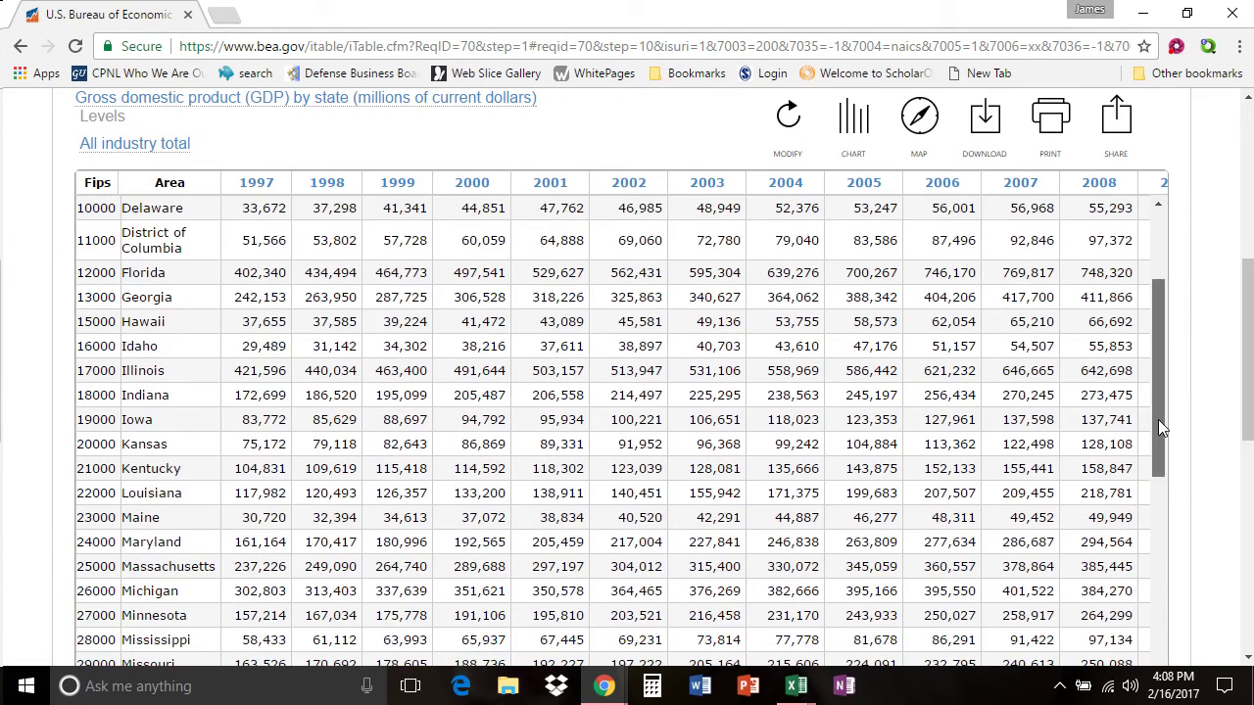
pyautogui.moveTo(1158, 419); pyautogui.dragTo(1154, 302)
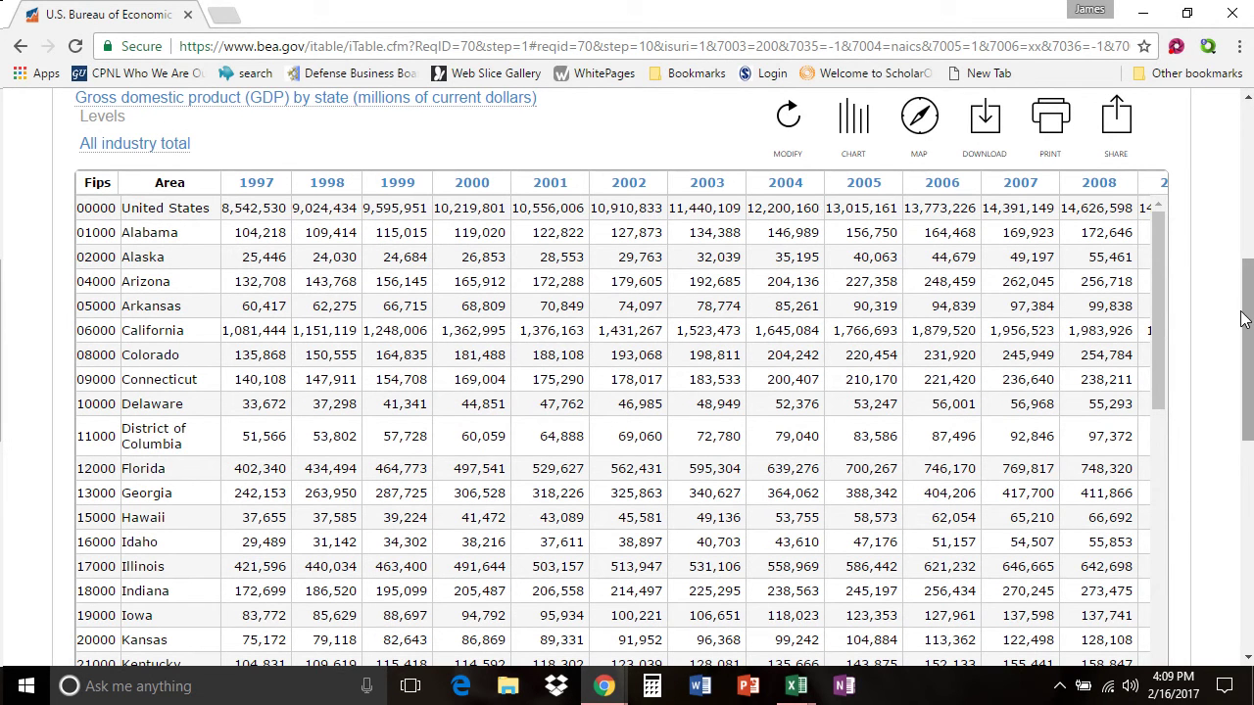
pyautogui.scroll(1, 1205, 334)
pyautogui.moveTo(1160, 349); pyautogui.dragTo(1142, 458)
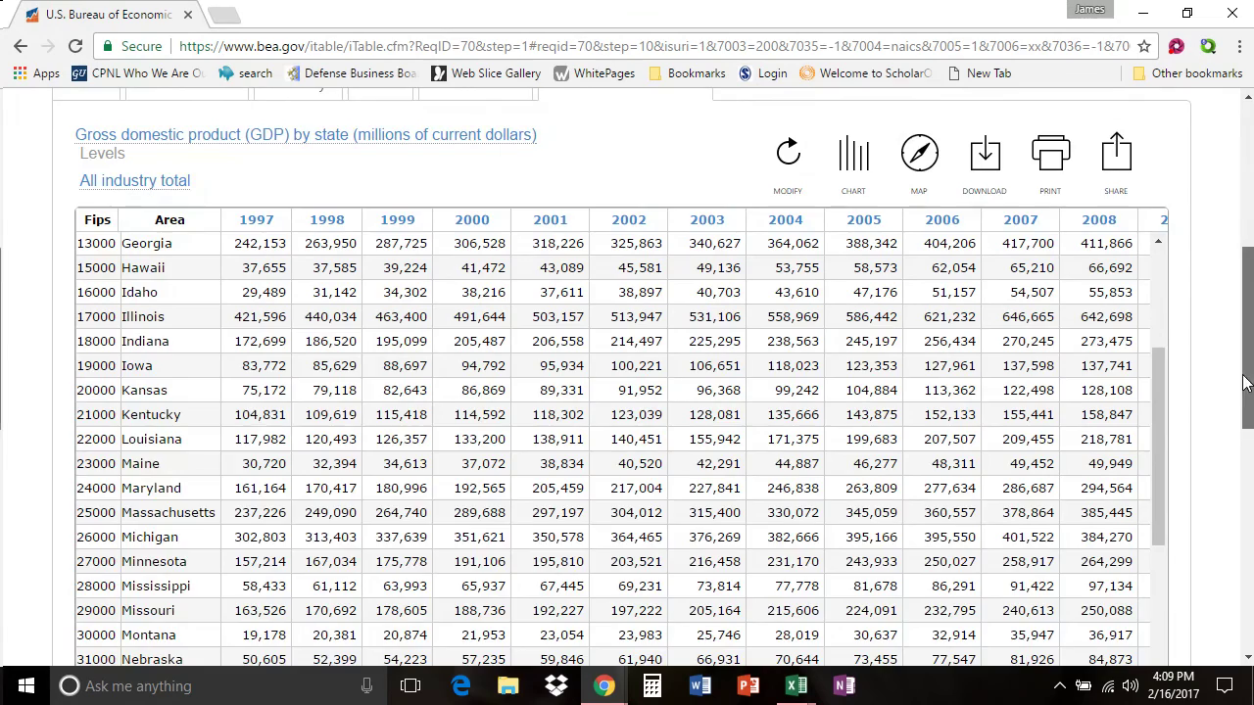
pyautogui.moveTo(1242, 387)
pyautogui.mouseDown()
pyautogui.moveTo(1237, 494)
pyautogui.moveTo(1242, 257)
pyautogui.moveTo(1248, 385)
pyautogui.mouseUp()
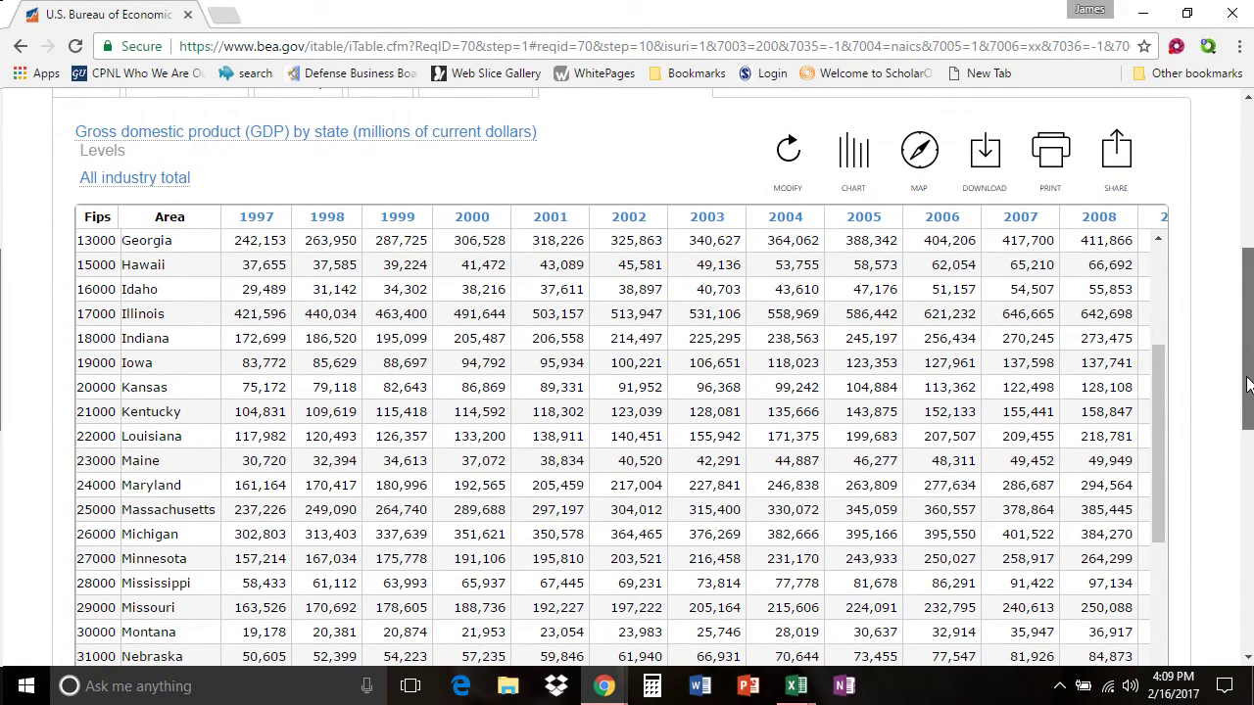
pyautogui.moveTo(1249, 385); pyautogui.dragTo(1248, 355)
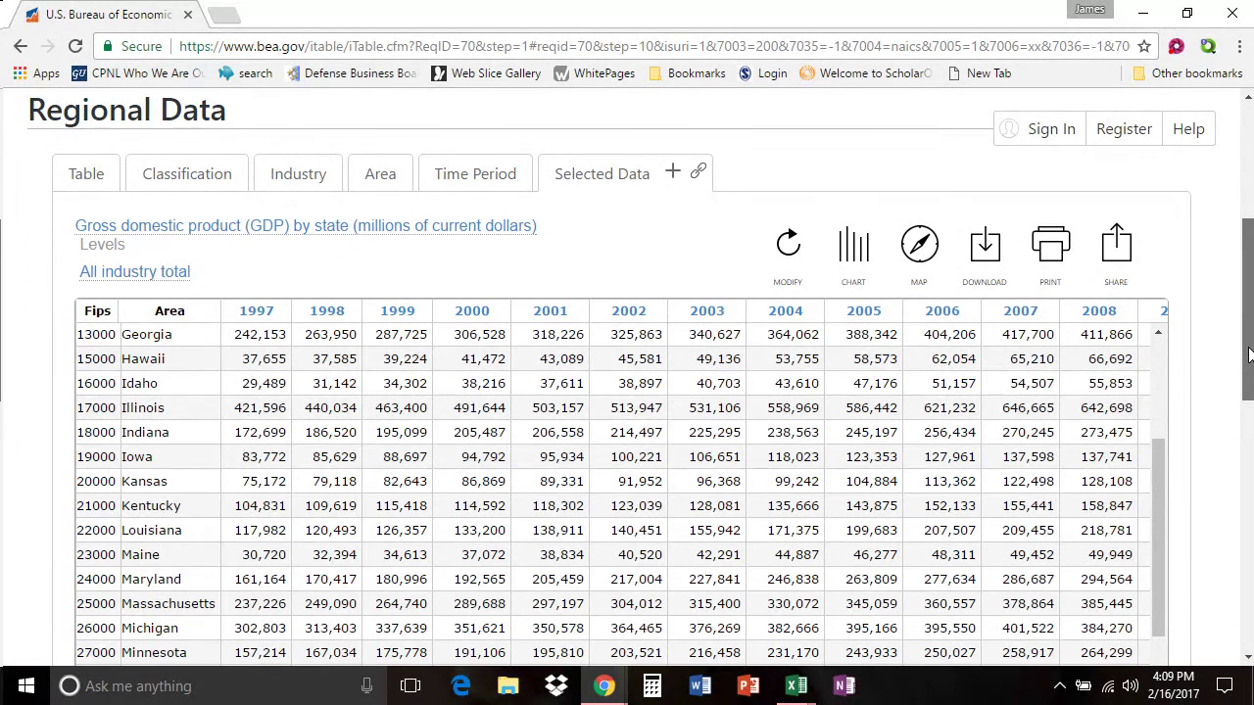
pyautogui.moveTo(1248, 355); pyautogui.dragTo(1248, 326)
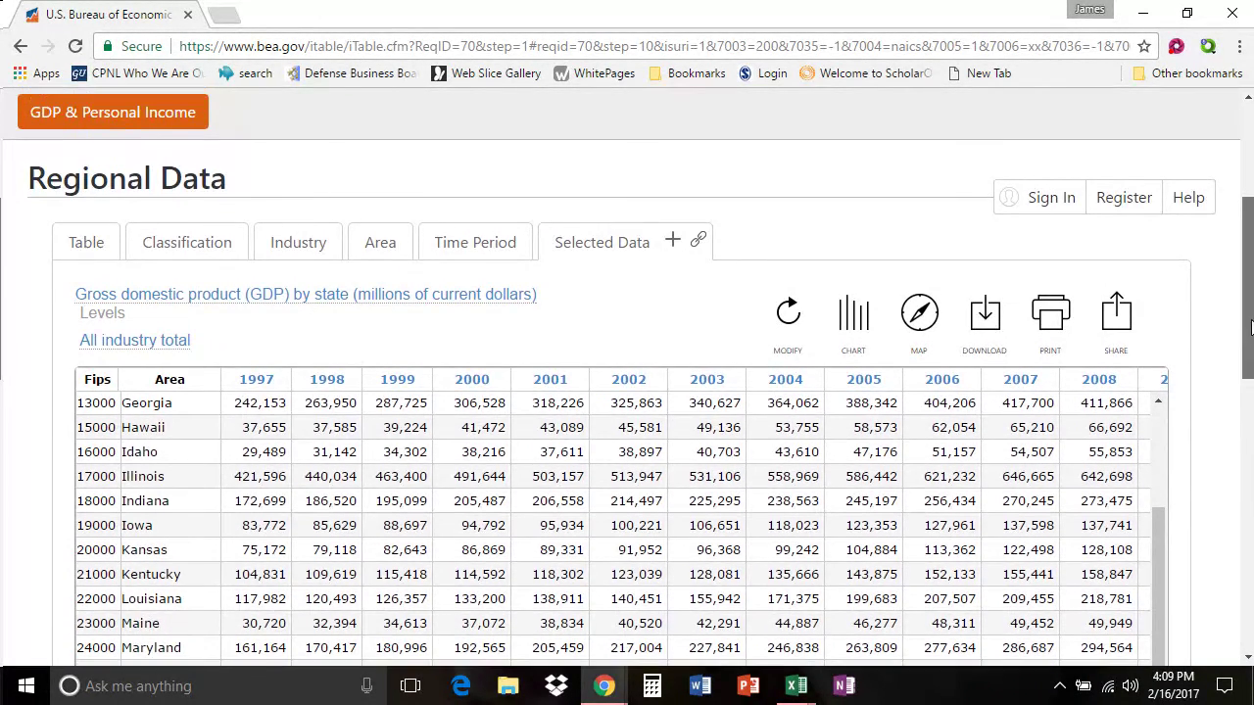
pyautogui.moveTo(1154, 556); pyautogui.dragTo(1147, 439)
# Review the table's modify, chart, map, download, print and share options and the regional rows following the states.
pyautogui.moveTo(1248, 353); pyautogui.dragTo(1248, 359)
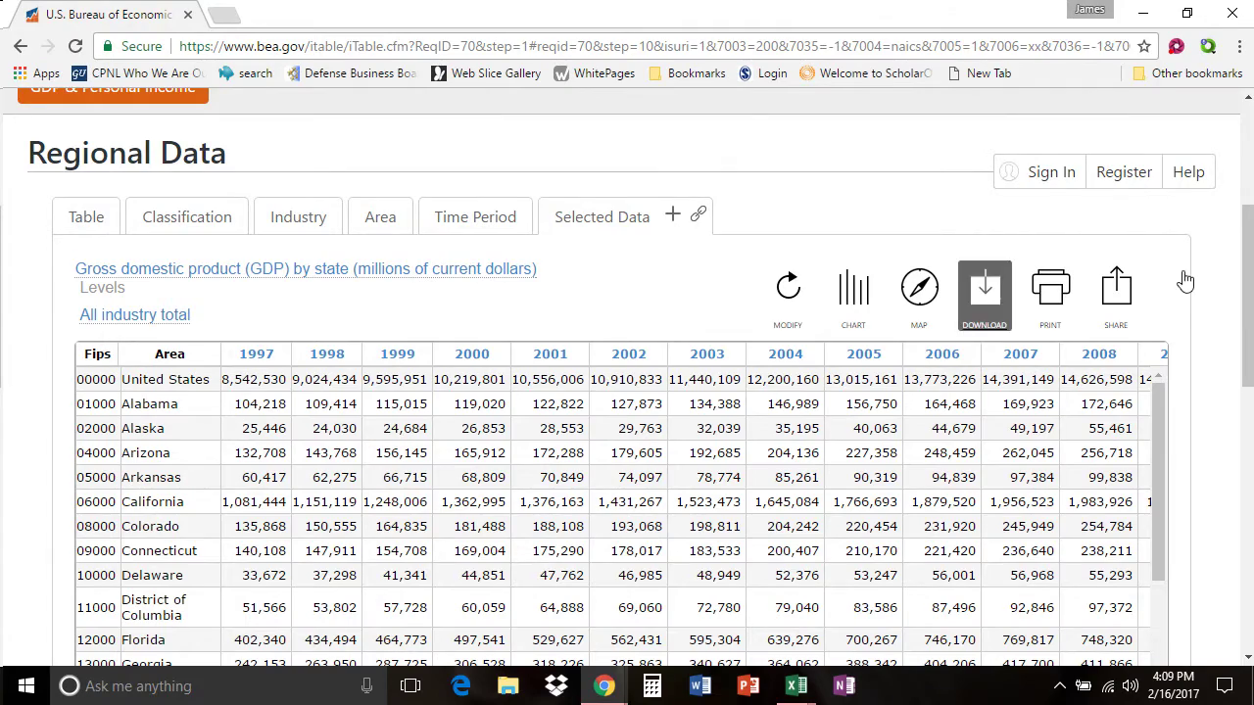
pyautogui.moveTo(1240, 282); pyautogui.dragTo(1250, 240)
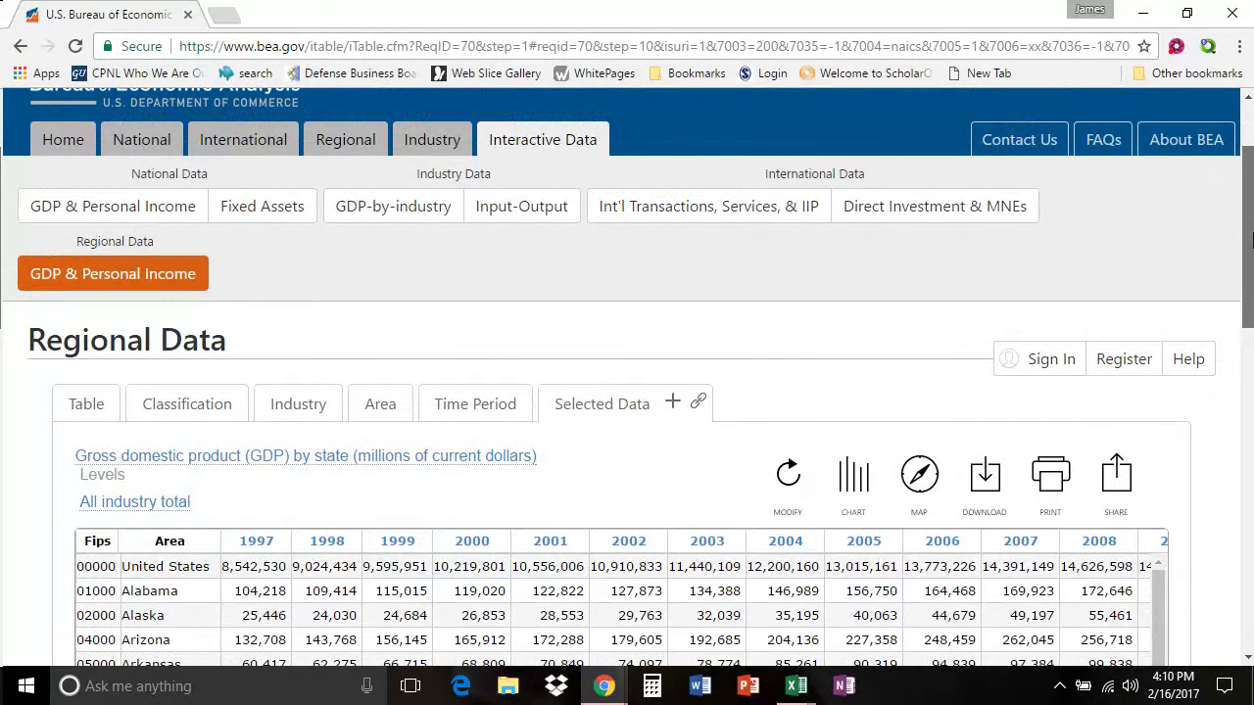
pyautogui.moveTo(1250, 240); pyautogui.dragTo(1244, 297)
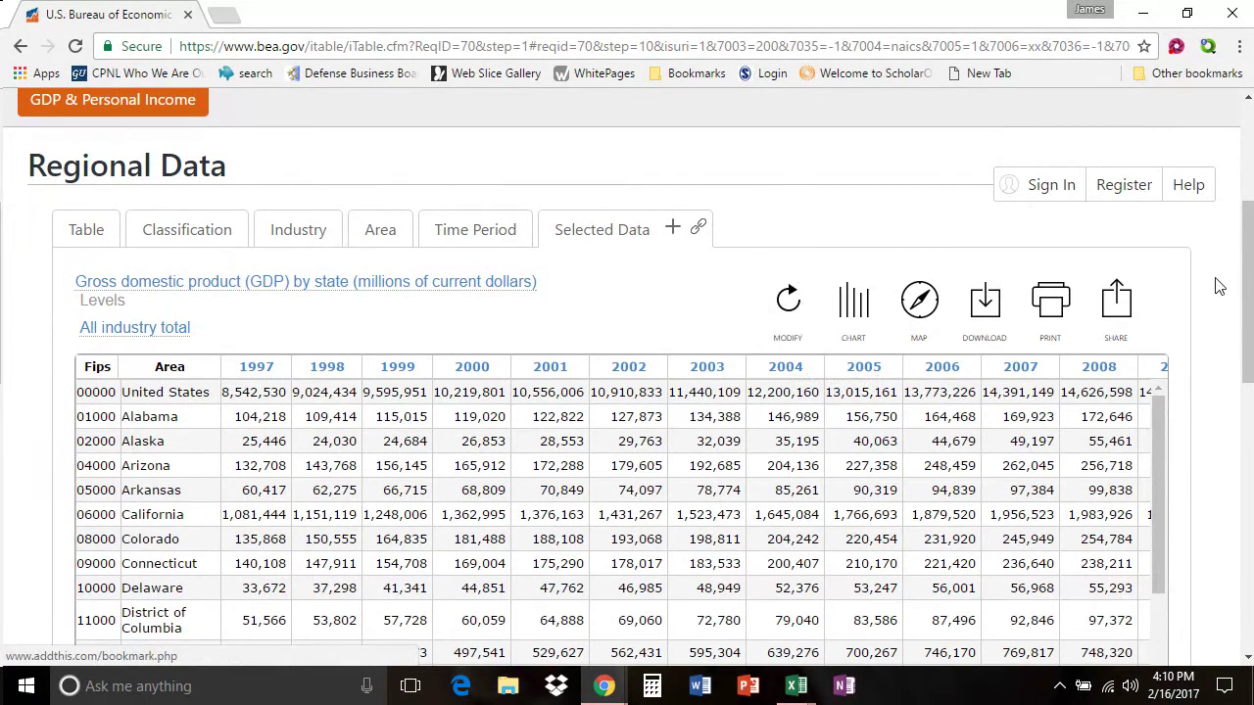
pyautogui.scroll(-3, 1182, 319)
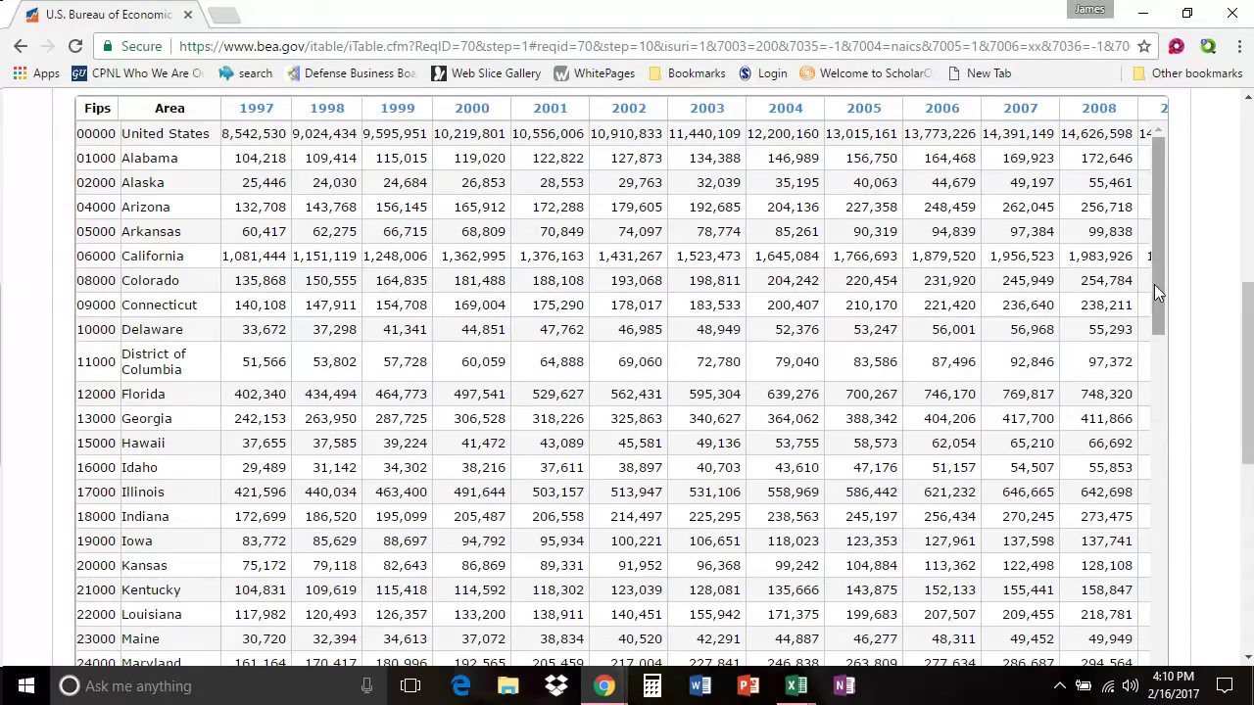
pyautogui.moveTo(1154, 285); pyautogui.dragTo(1173, 647)
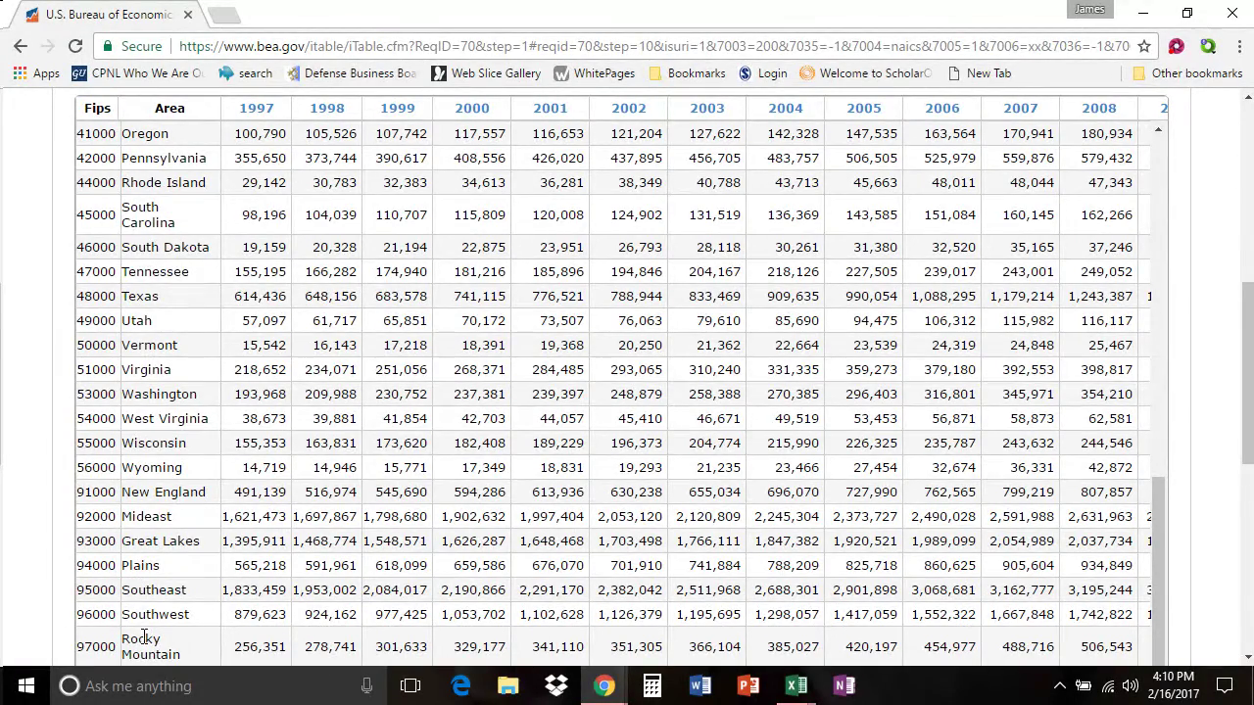
pyautogui.moveTo(1244, 466); pyautogui.dragTo(1246, 353)
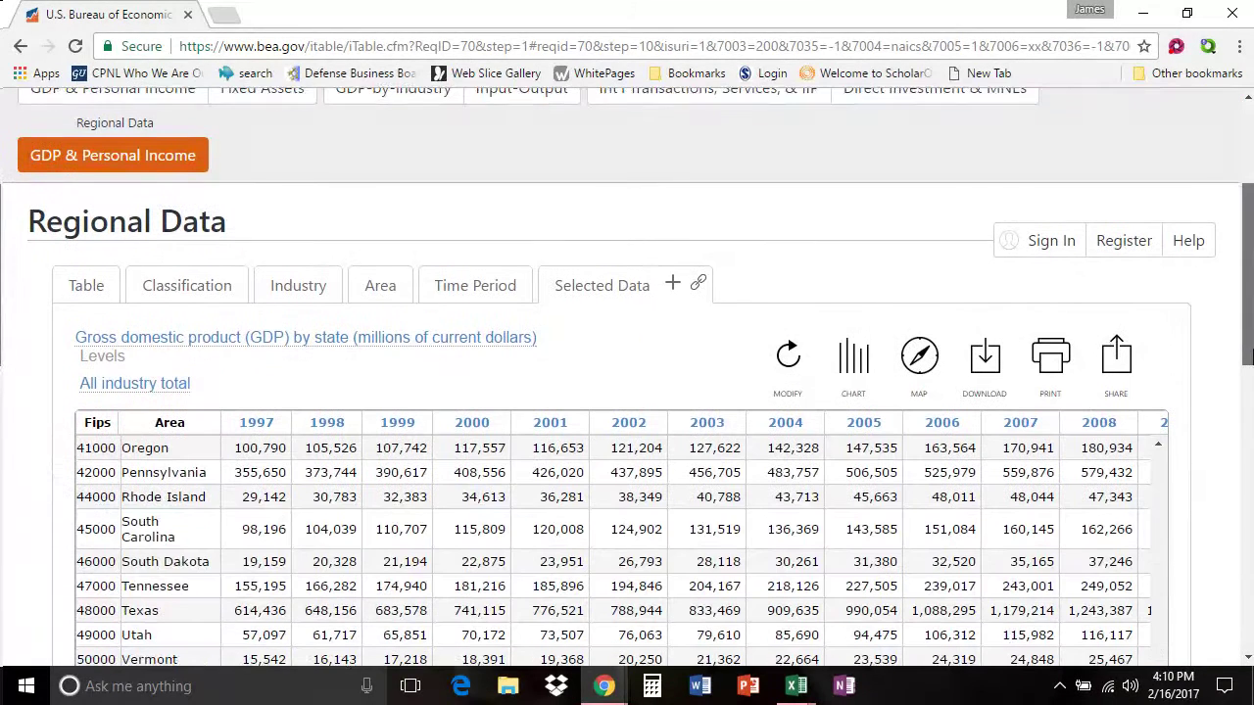
# Modify the GDP by state table to show the Agriculture, forestry, fishing, and hunting industry and refresh it.
pyautogui.click(774, 400)
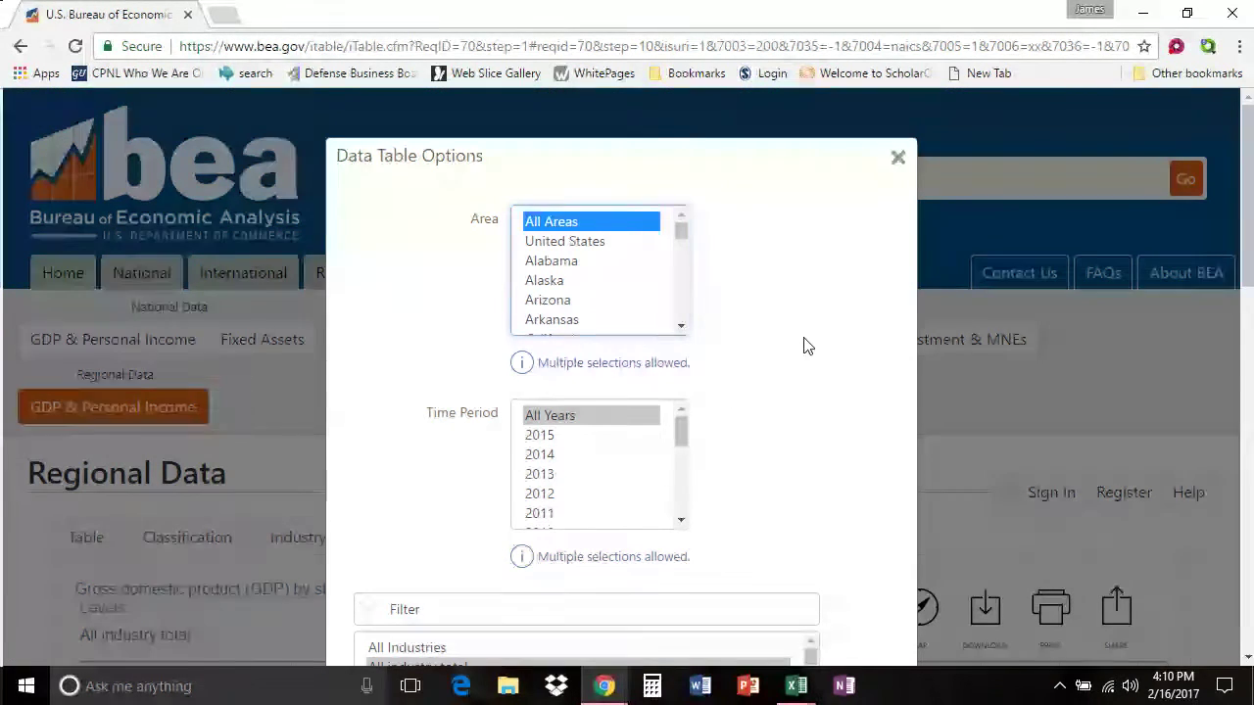
pyautogui.scroll(-2, 803, 346)
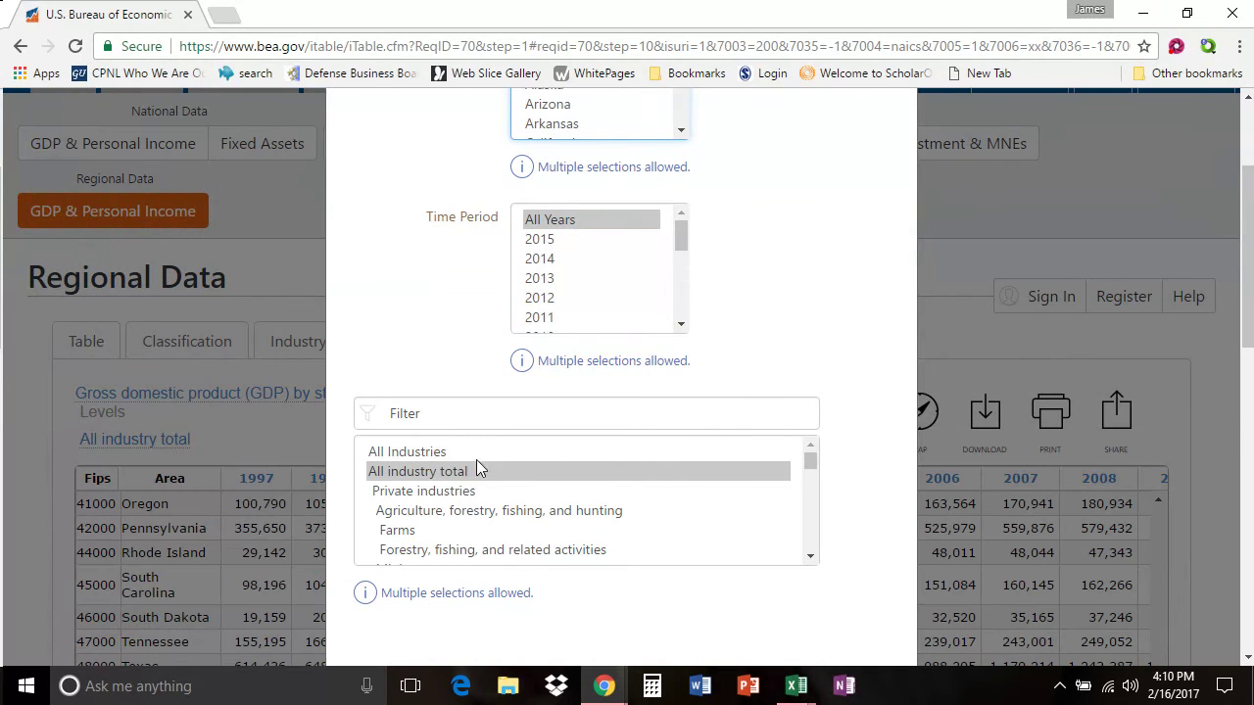
pyautogui.click(490, 511)
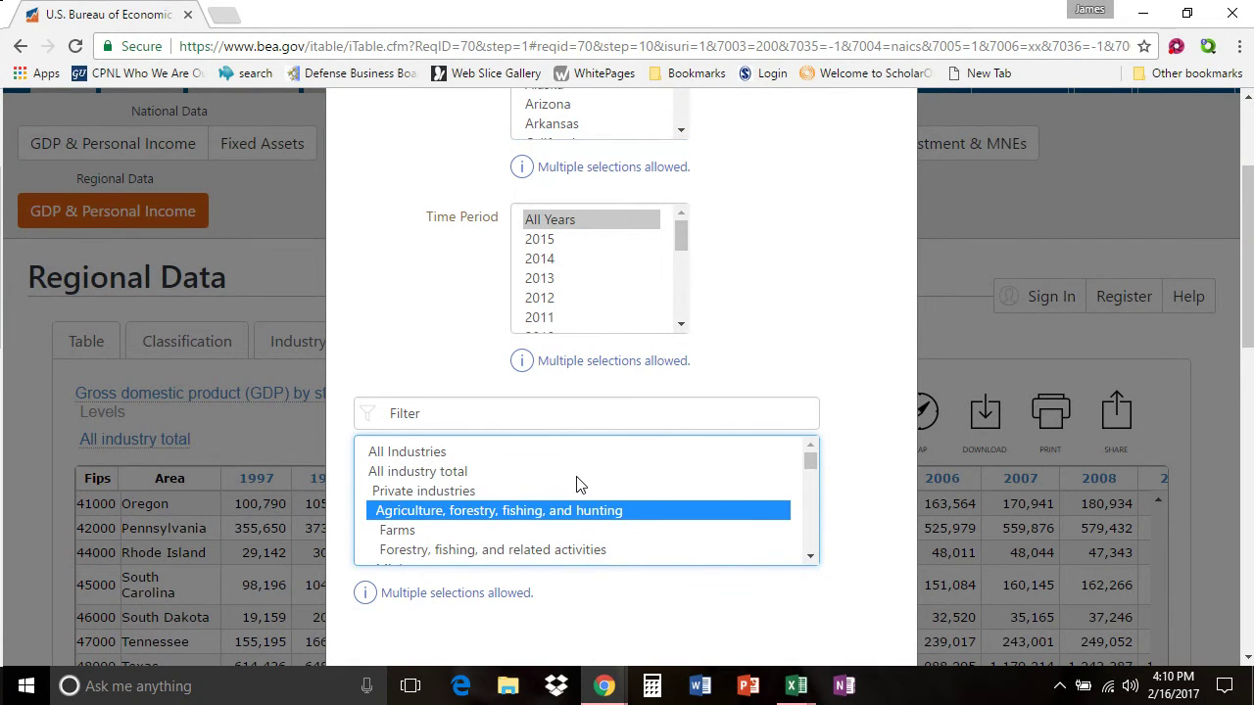
pyautogui.scroll(-3, 578, 490)
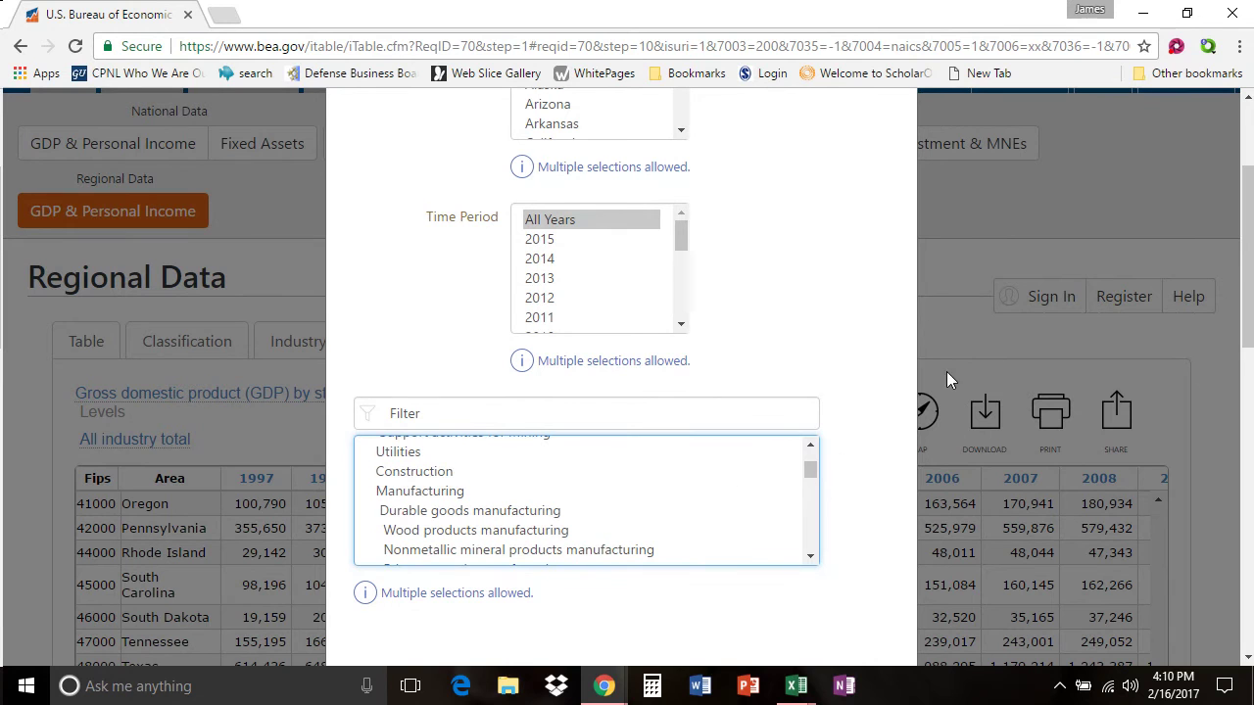
pyautogui.moveTo(1245, 313); pyautogui.dragTo(1247, 363)
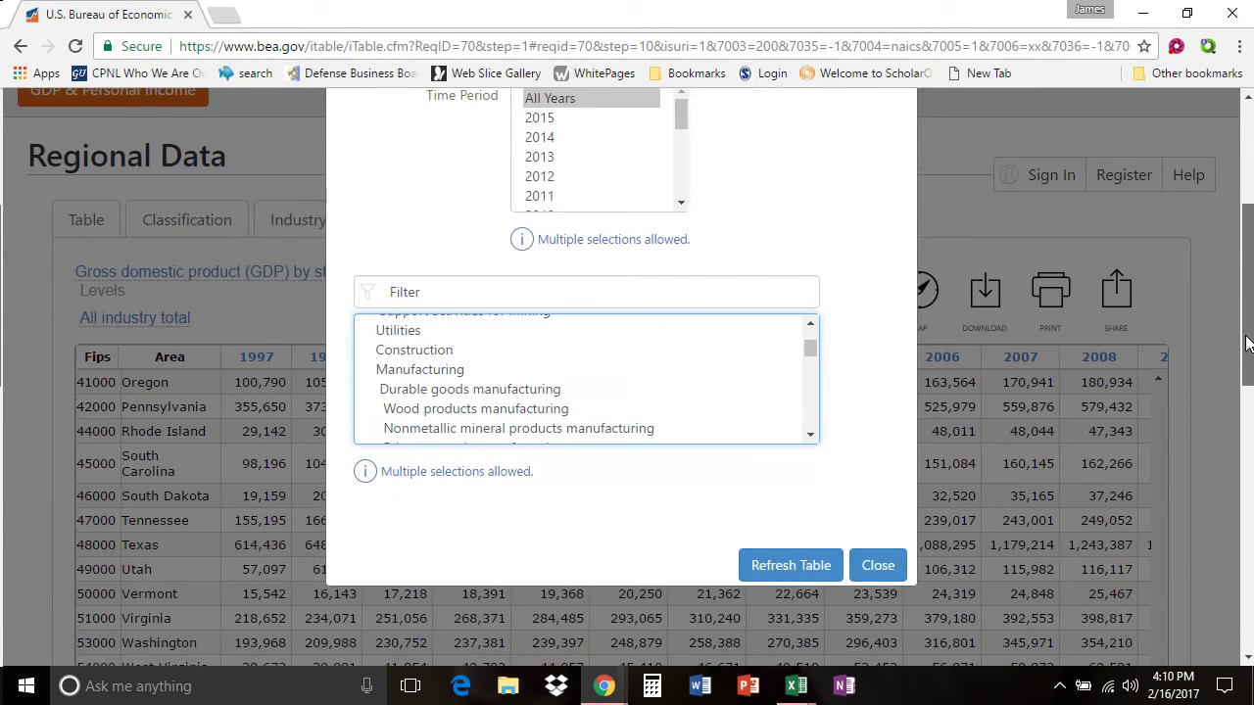
pyautogui.click(809, 562)
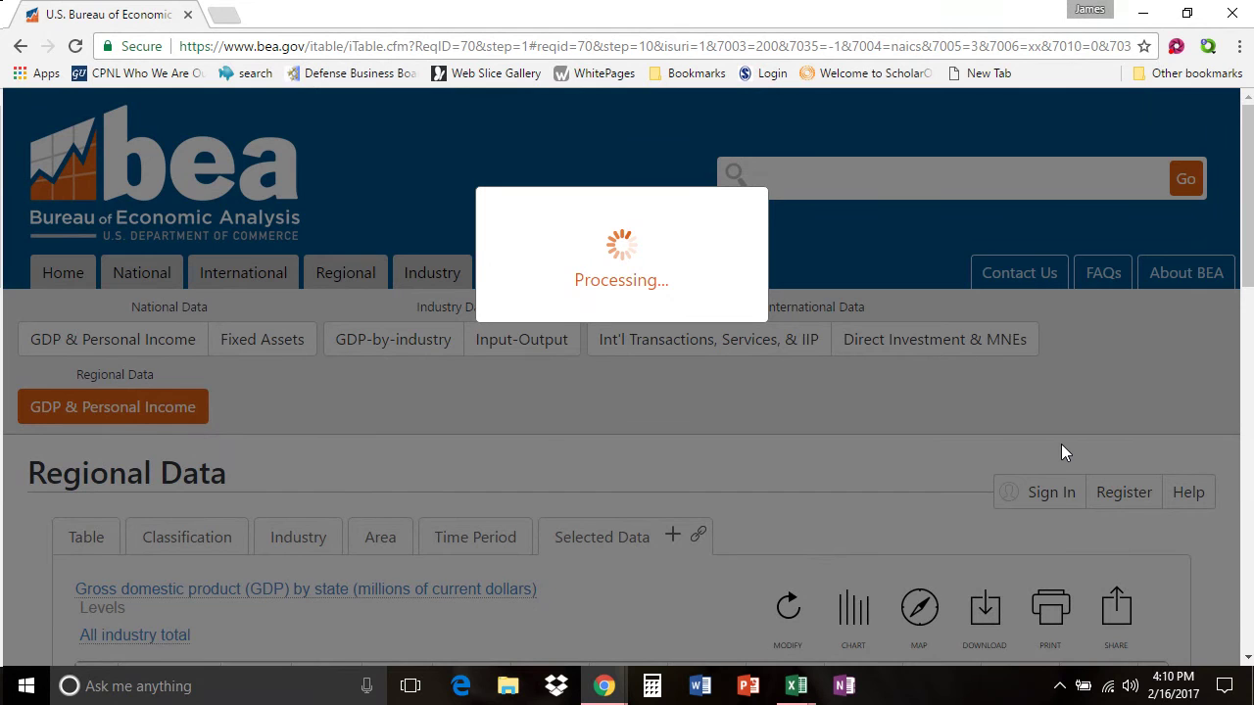
# Examine the agriculture, forestry, fishing, and hunting GDP values by state and year, from the United States row through the state rows.
pyautogui.scroll(-3, 1061, 444)
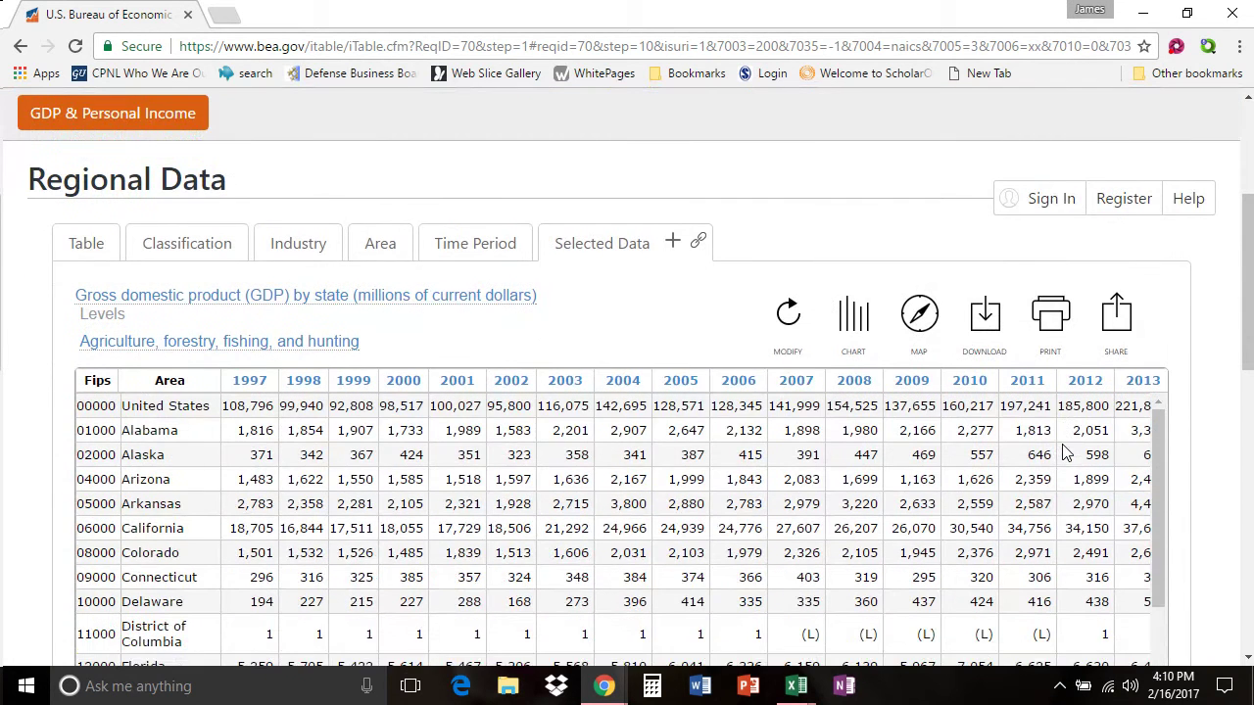
pyautogui.moveTo(1147, 409)
pyautogui.mouseDown()
pyautogui.moveTo(1151, 497)
pyautogui.moveTo(1159, 403)
pyautogui.mouseUp()
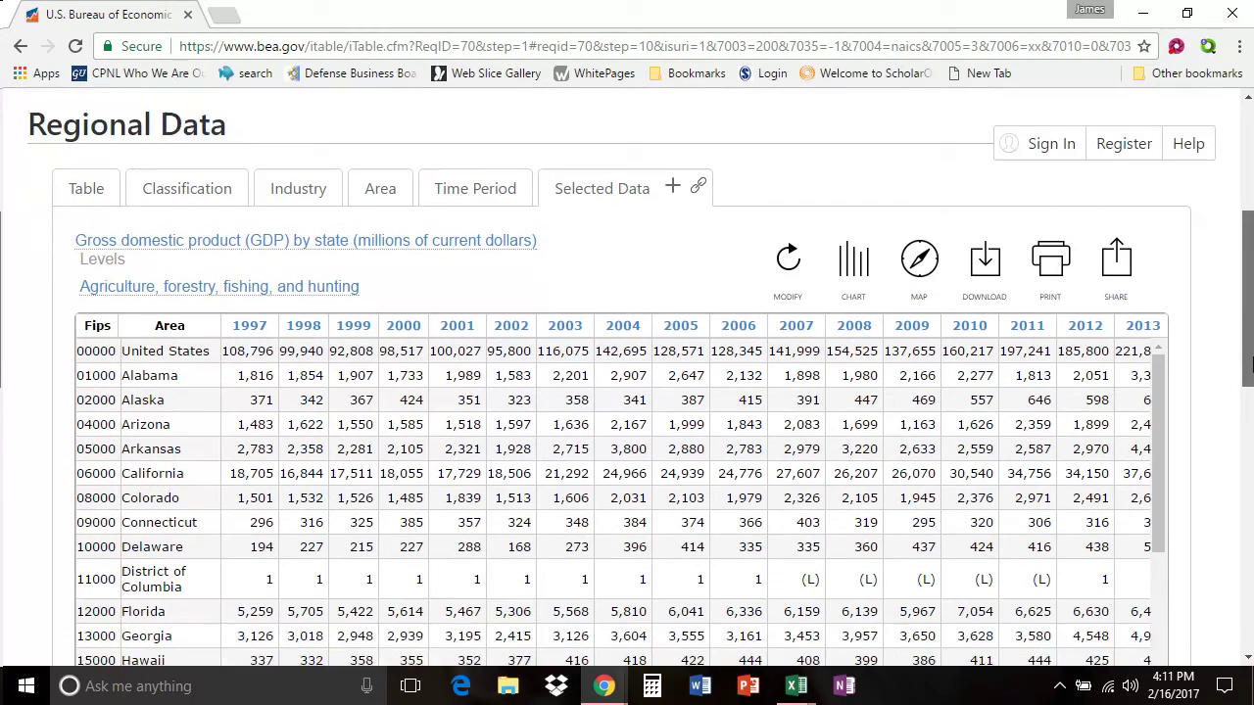
pyautogui.moveTo(1250, 348); pyautogui.dragTo(1250, 389)
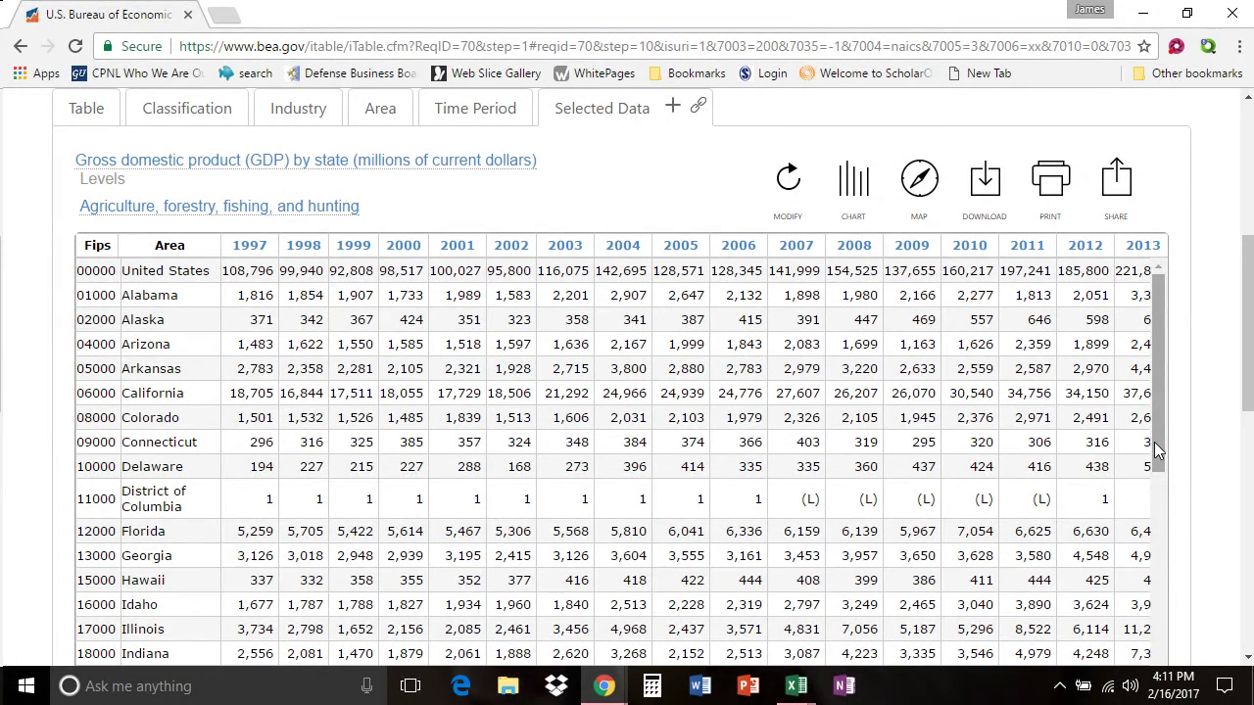
pyautogui.moveTo(1154, 442); pyautogui.dragTo(1158, 468)
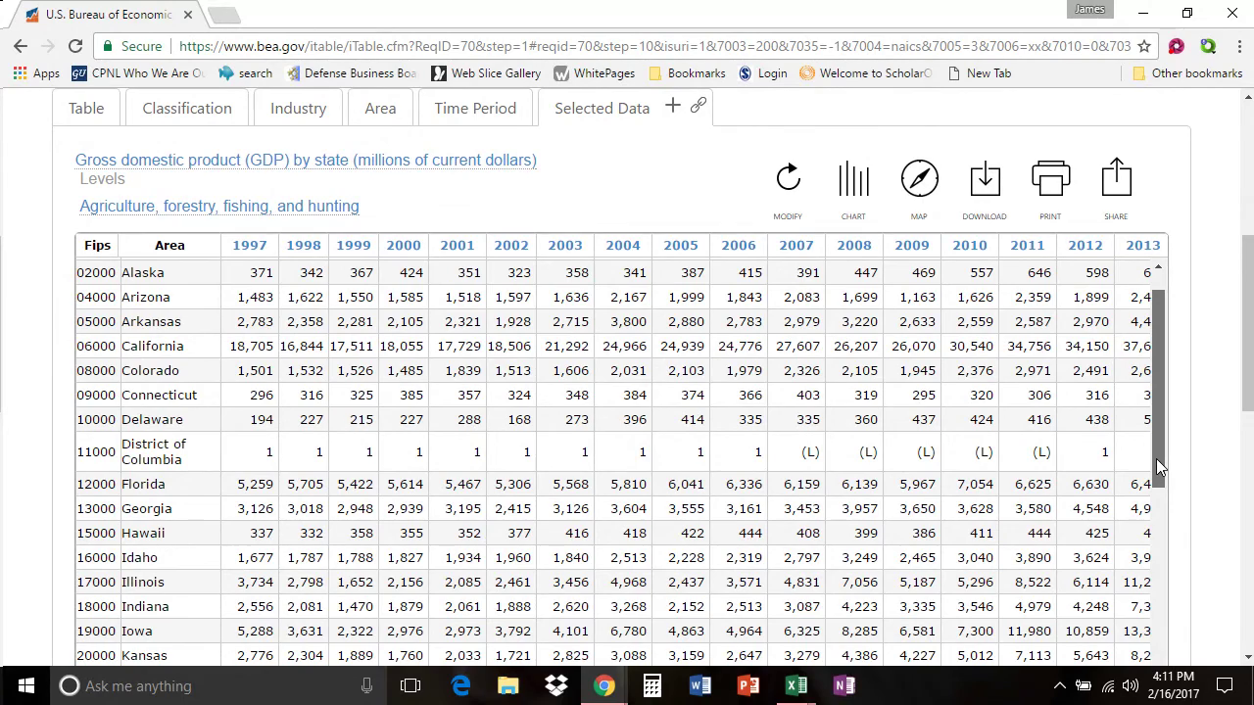
pyautogui.moveTo(1156, 459); pyautogui.dragTo(1149, 585)
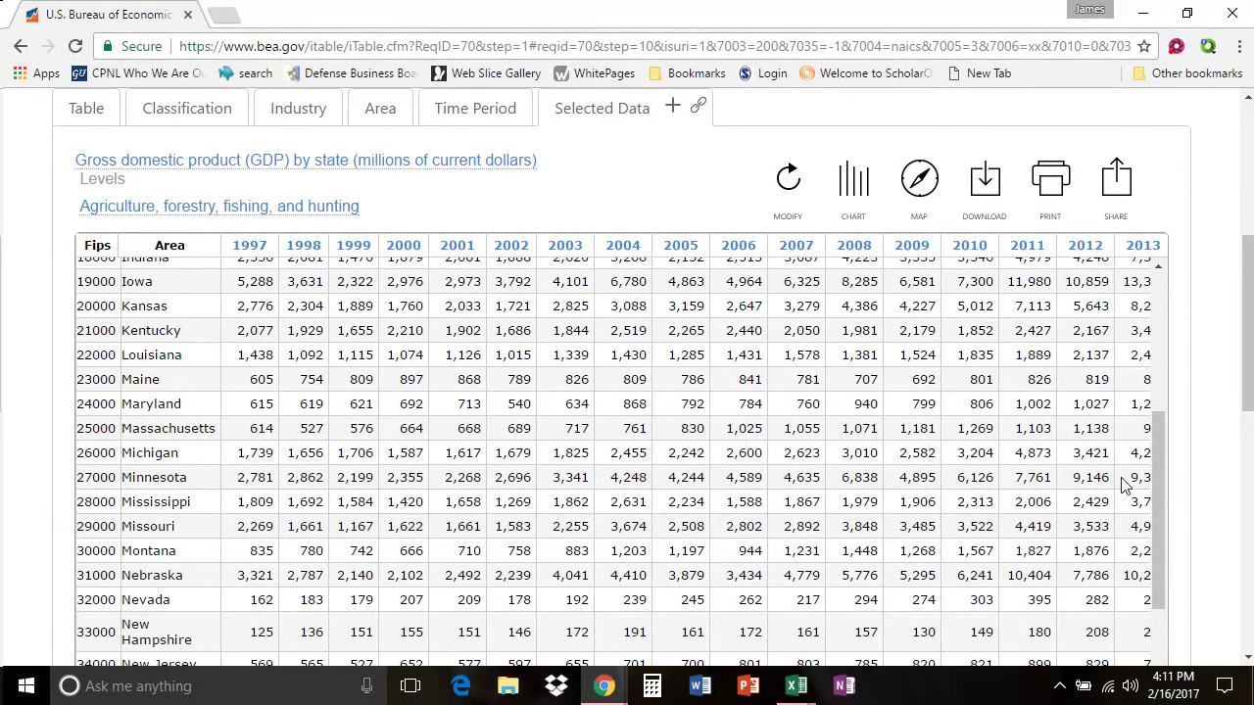
pyautogui.moveTo(1159, 506); pyautogui.dragTo(1175, 351)
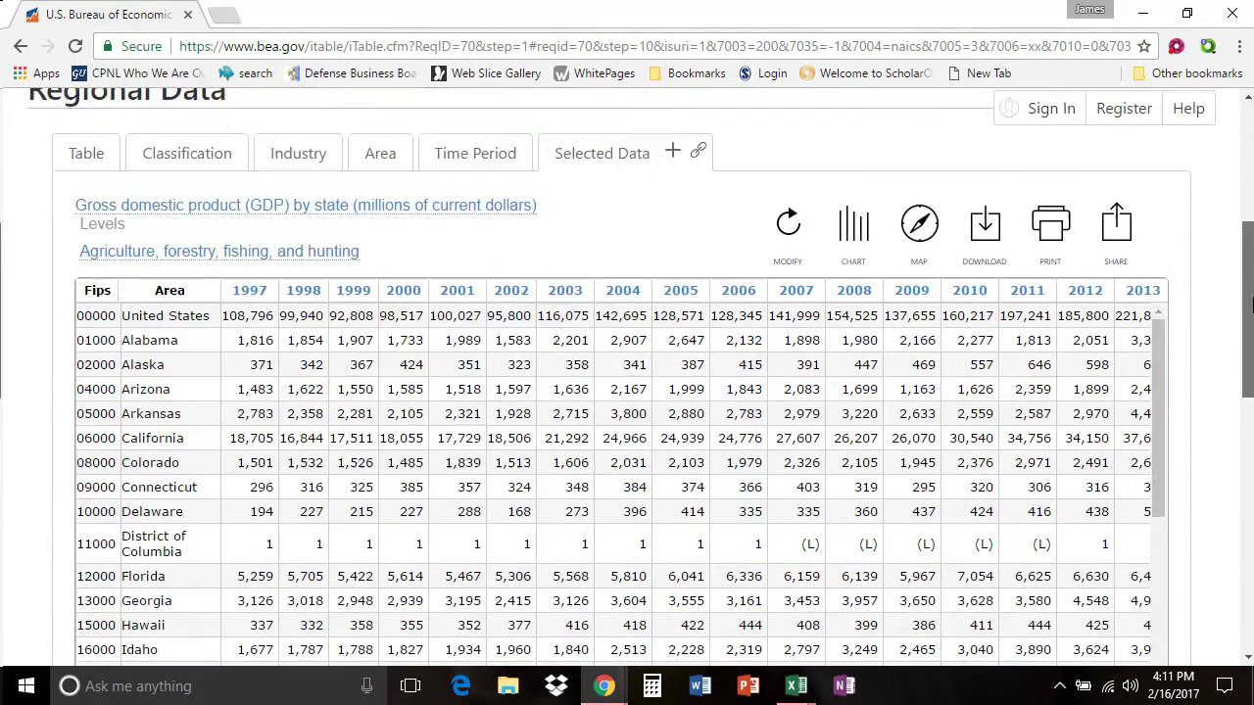
pyautogui.moveTo(1251, 326); pyautogui.dragTo(1238, 229)
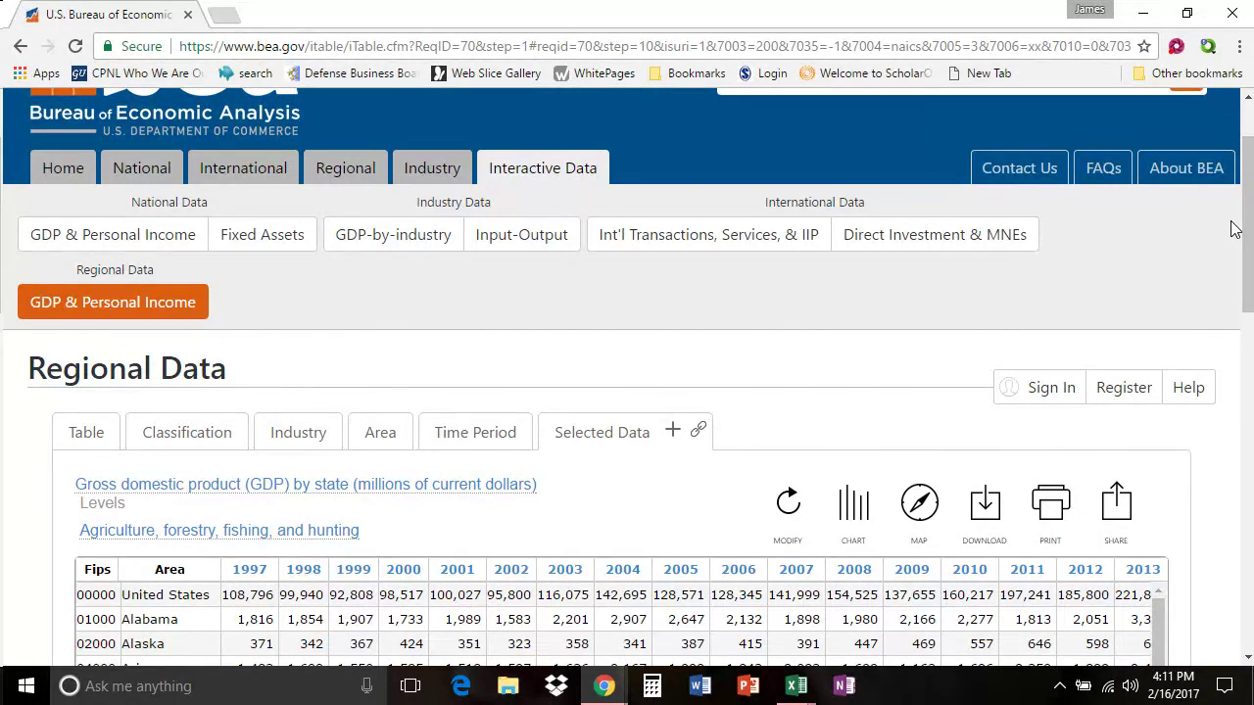
pyautogui.scroll(-2, 1235, 229)
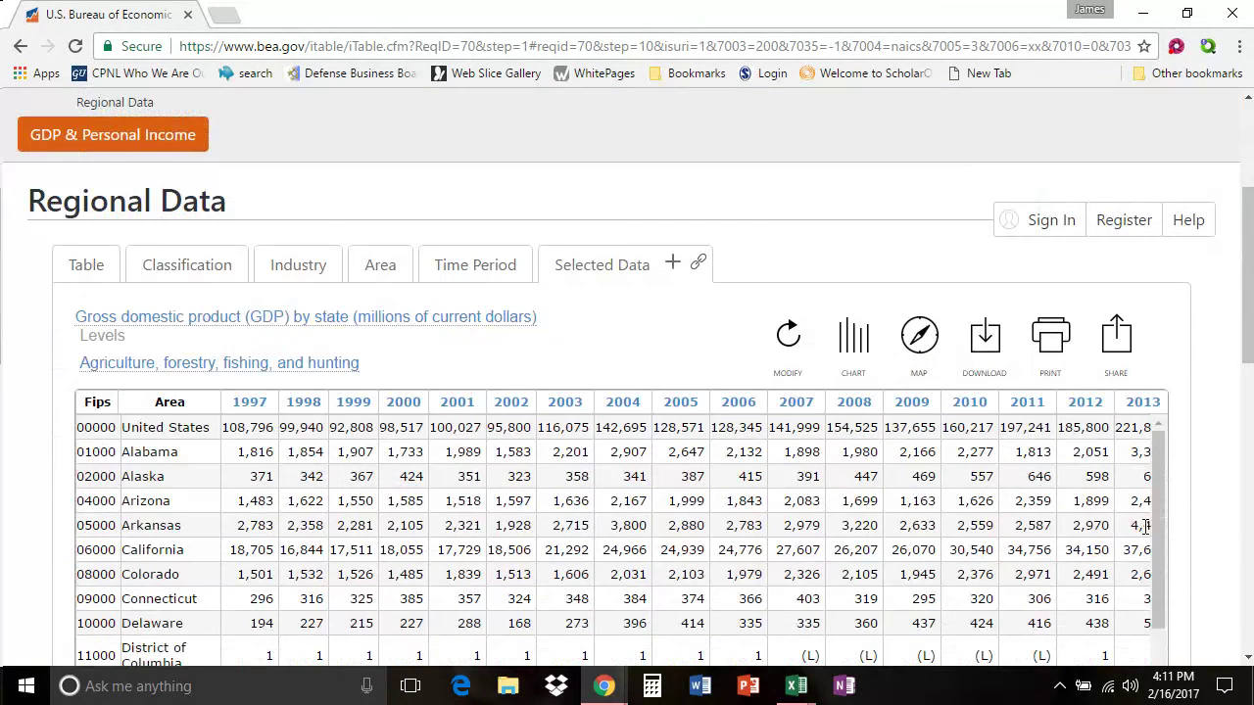